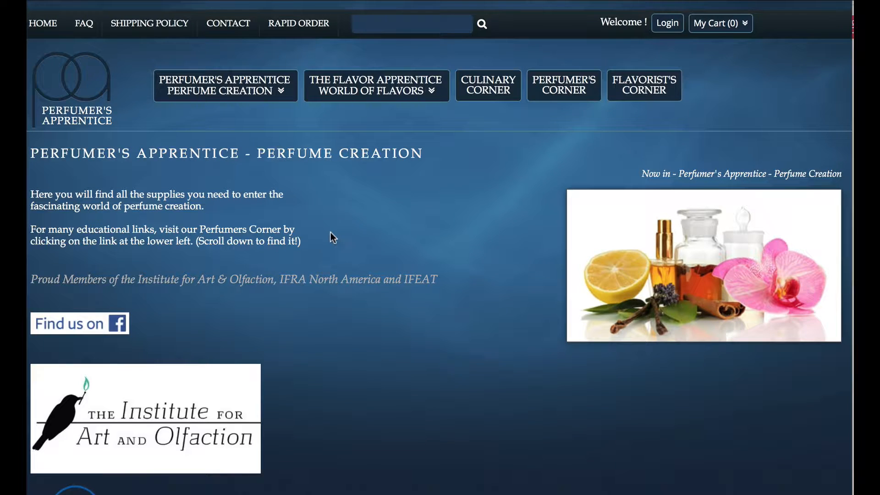
Navigate through Naturals and Natural Essential Oils & Absolutes to the Naturals (A-G) product page
scroll(331, 232, "down", 8)
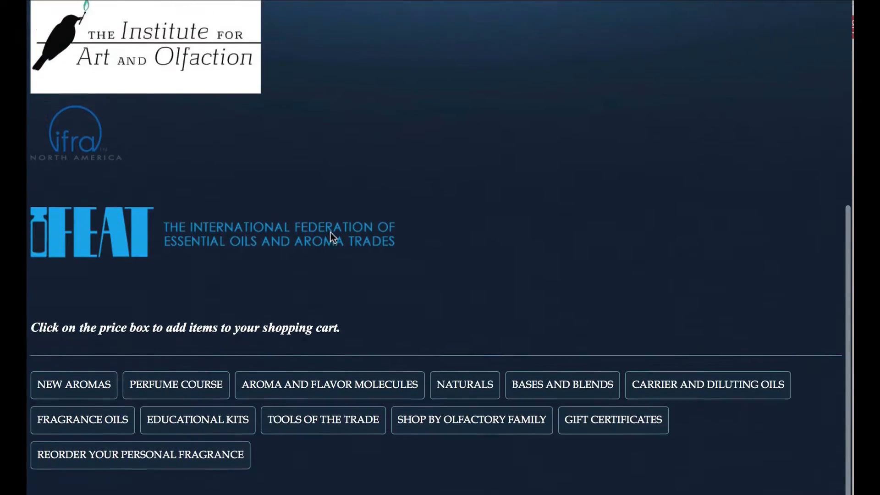
scroll(331, 232, "up", 10)
scroll(331, 233, "down", 2)
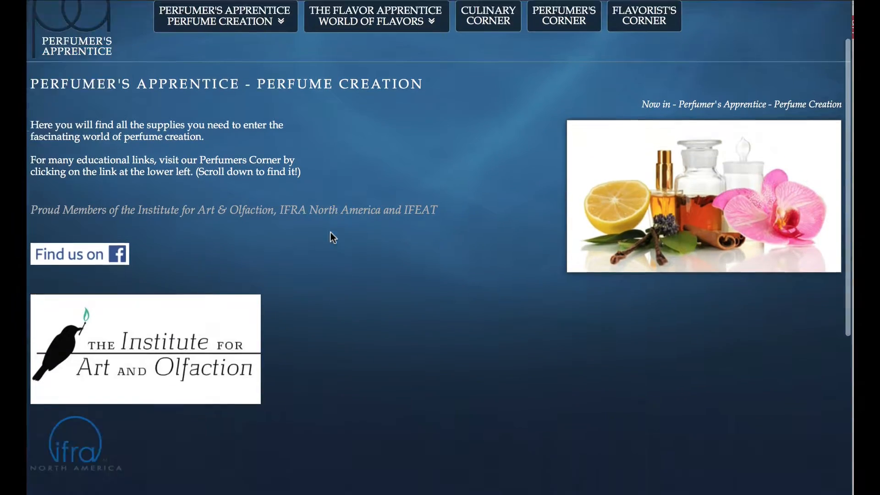
scroll(331, 232, "down", 9)
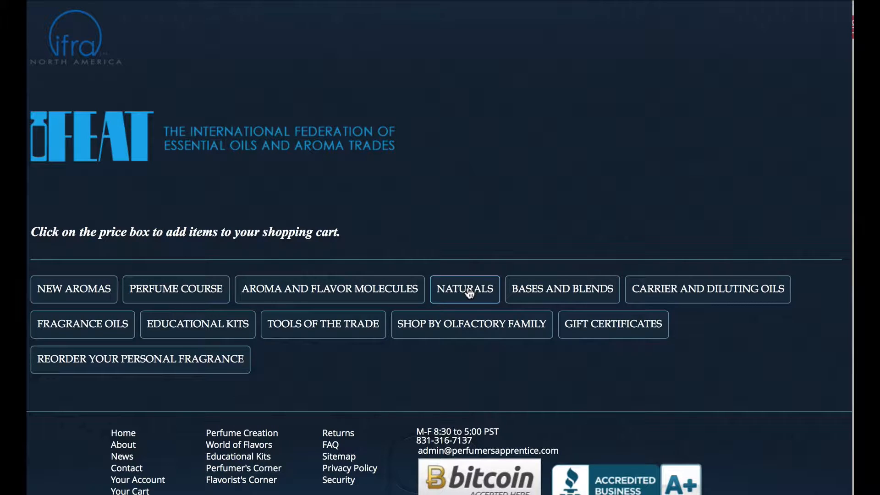
left_click(449, 294)
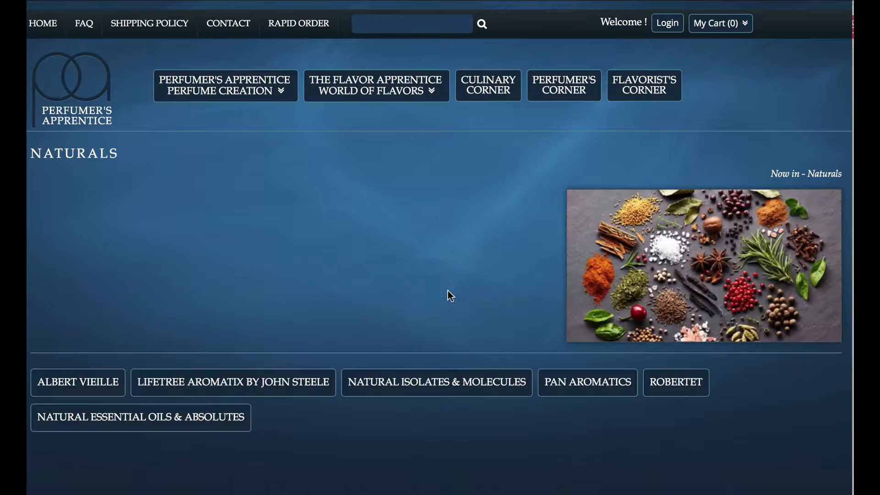
scroll(447, 303, "down", 4)
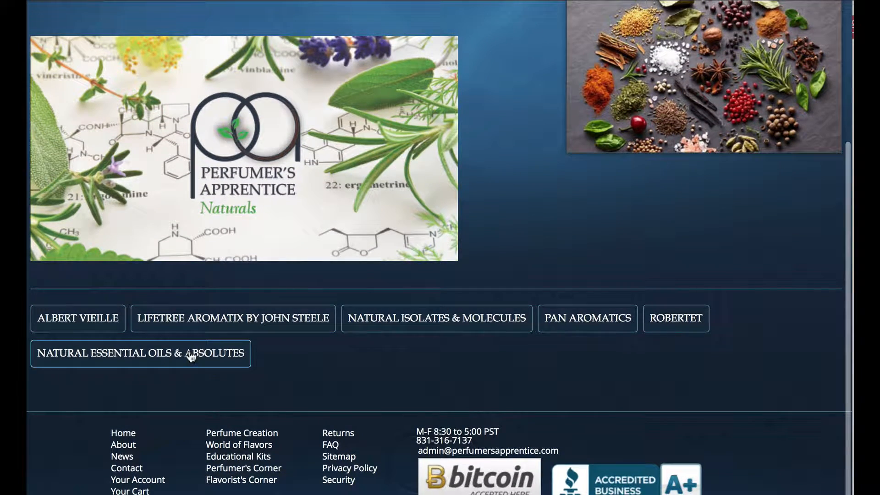
left_click(190, 354)
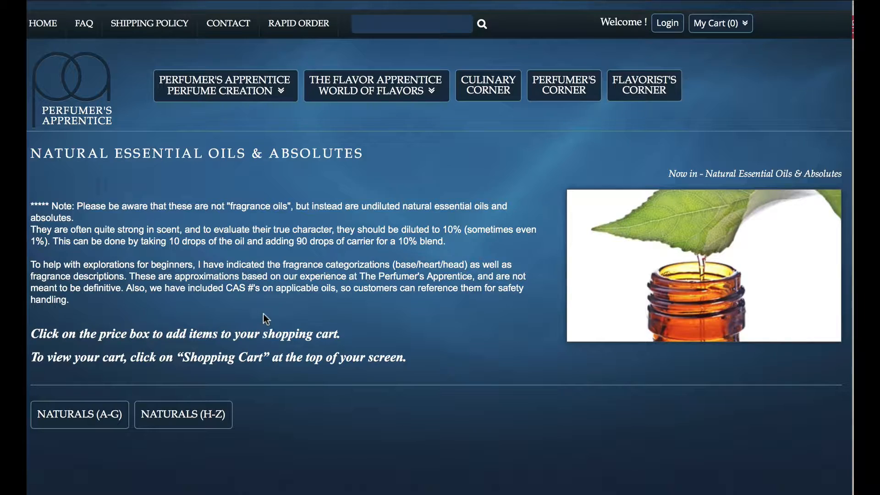
left_click(95, 416)
Scroll through the Naturals (A-G) product grid to review names, notes and prices
scroll(252, 323, "down", 7)
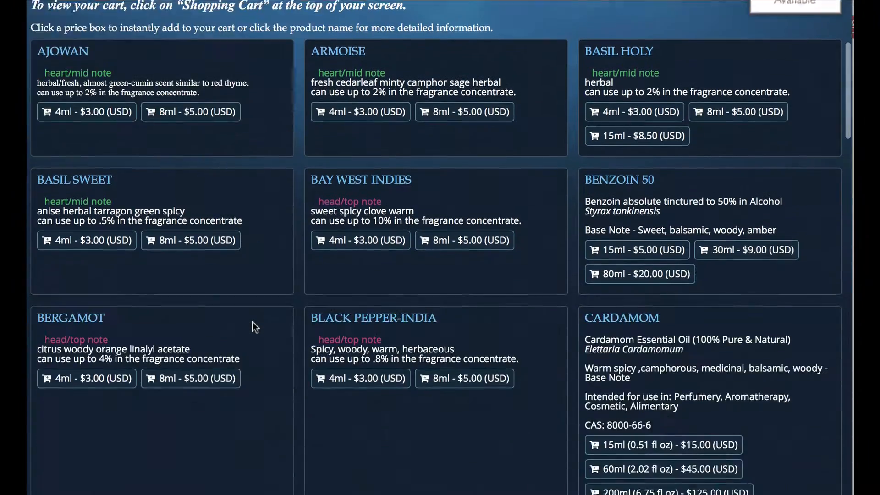
scroll(253, 321, "down", 19)
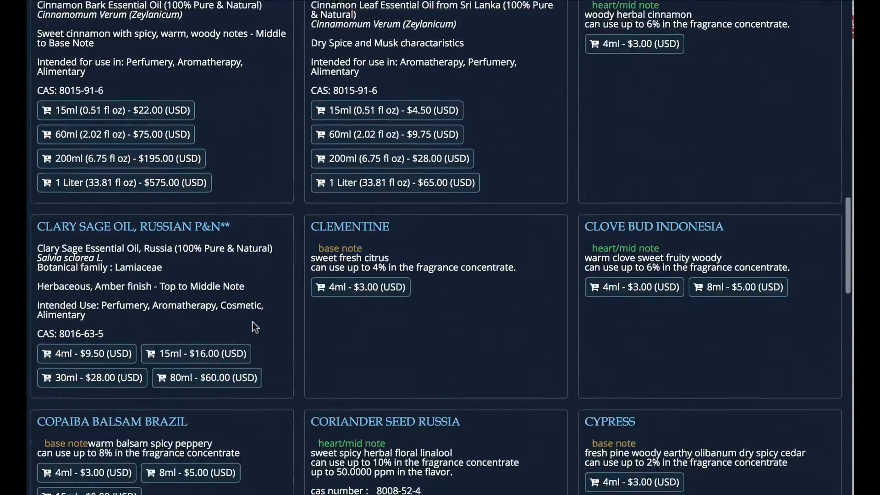
scroll(252, 322, "down", 20)
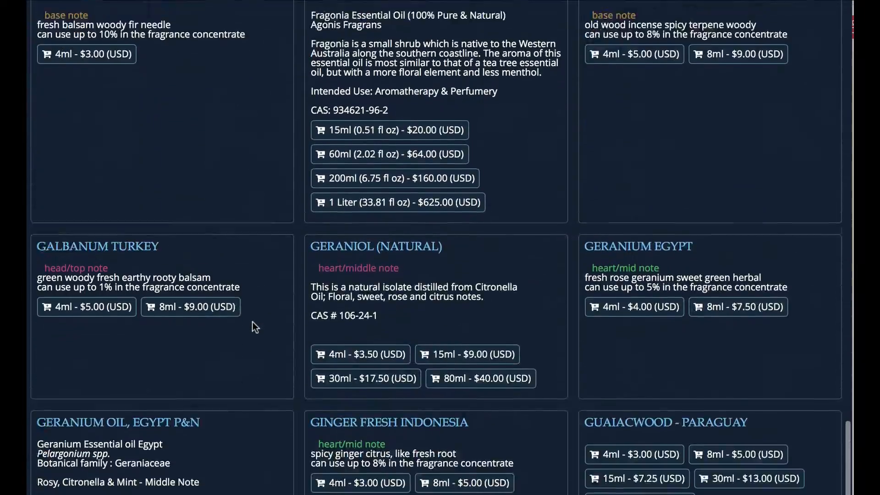
scroll(255, 327, "down", 3)
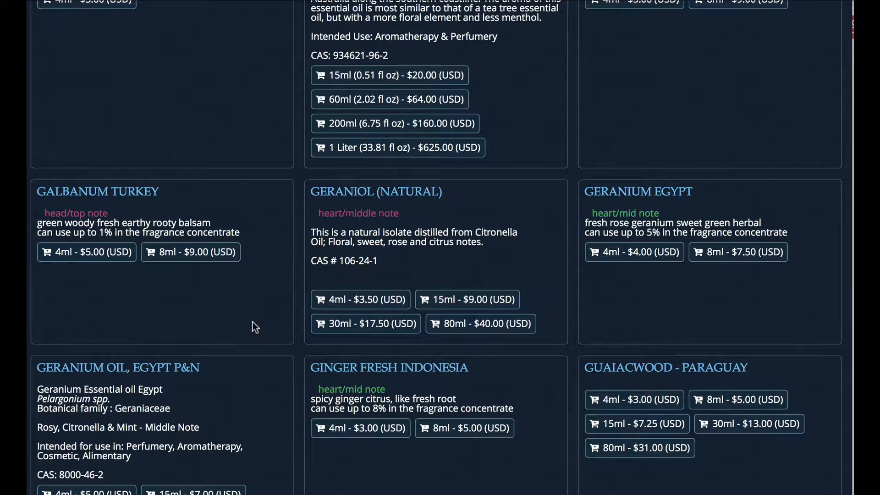
scroll(255, 327, "up", 15)
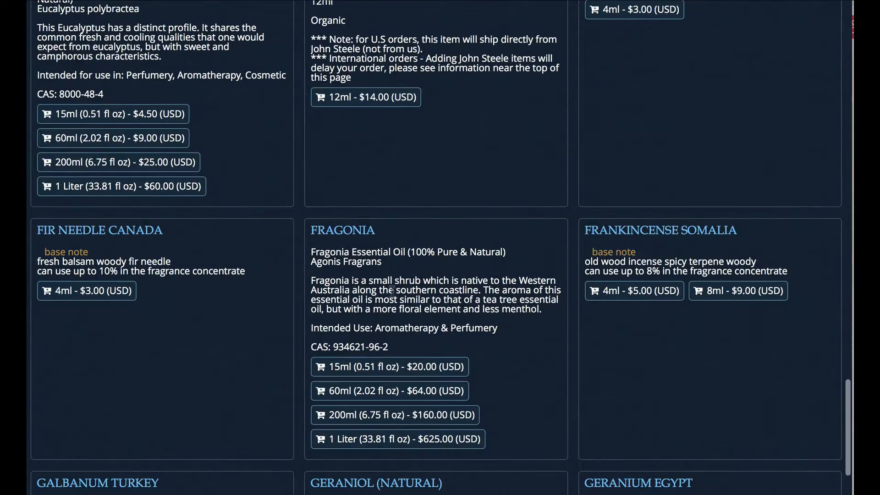
scroll(391, 291, "up", 13)
scroll(456, 279, "up", 6)
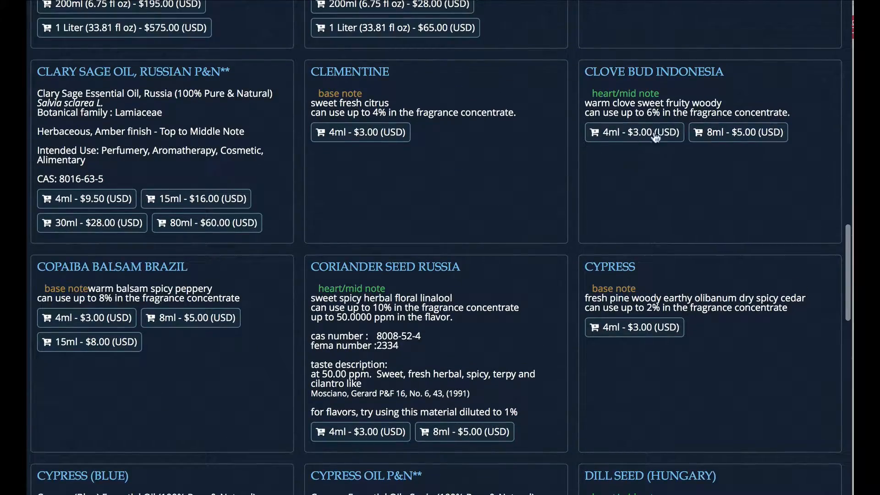
scroll(463, 215, "up", 5)
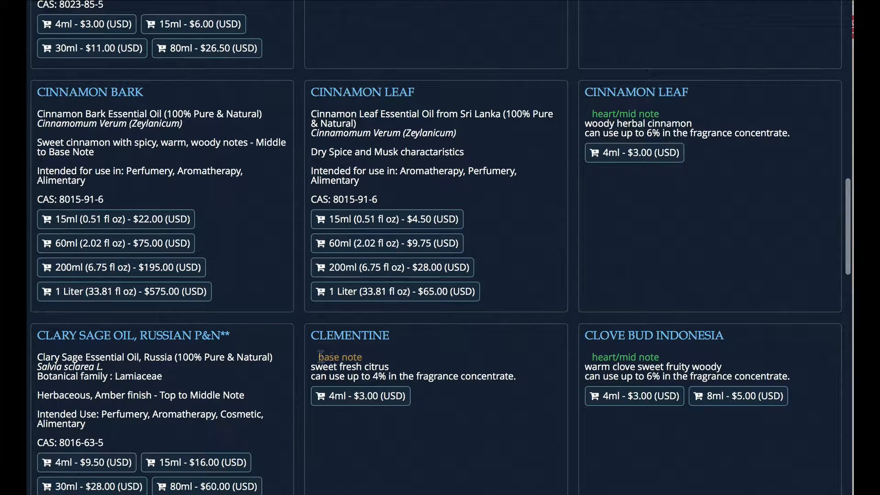
Select the Clementine card's note and description text and skim the listing again
left_click_drag(319, 357, 363, 366)
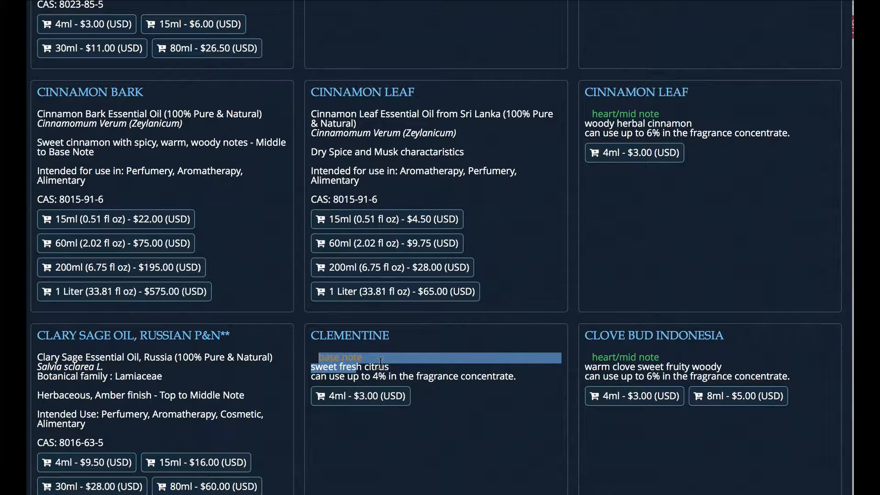
scroll(420, 356, "up", 20)
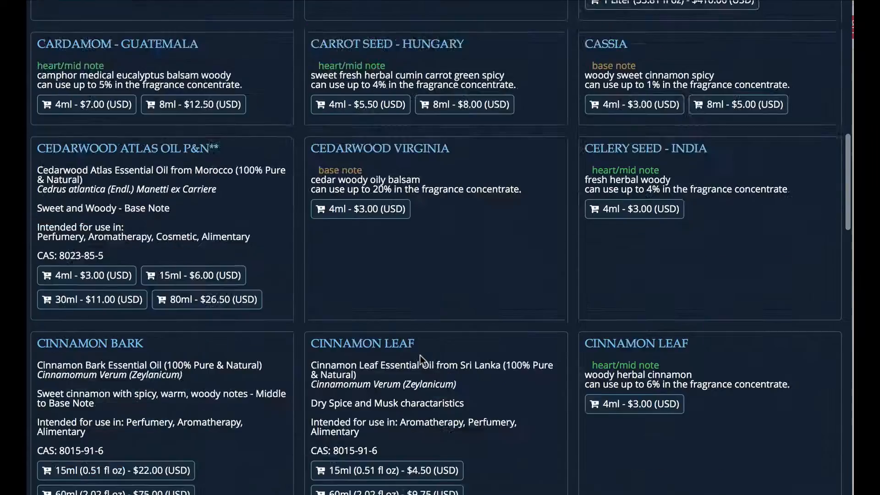
scroll(422, 360, "down", 5)
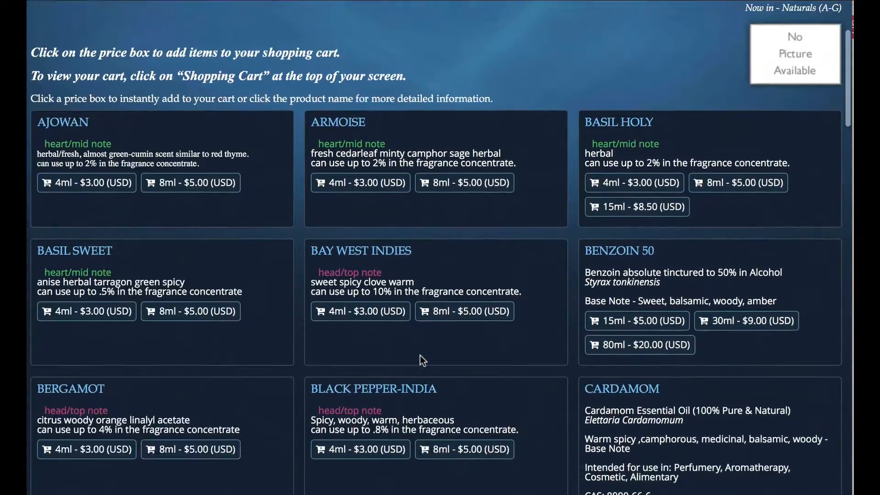
scroll(422, 360, "up", 4)
scroll(422, 359, "down", 1)
scroll(422, 362, "down", 5)
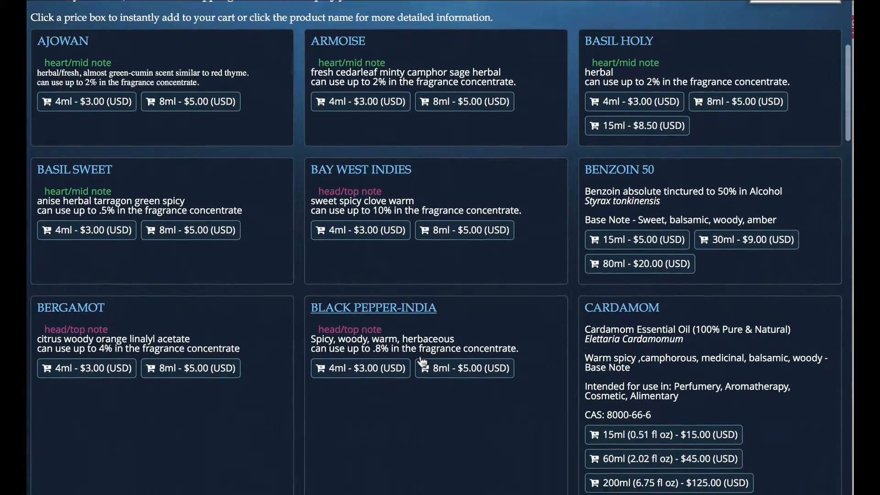
scroll(420, 356, "down", 3)
scroll(420, 355, "up", 1)
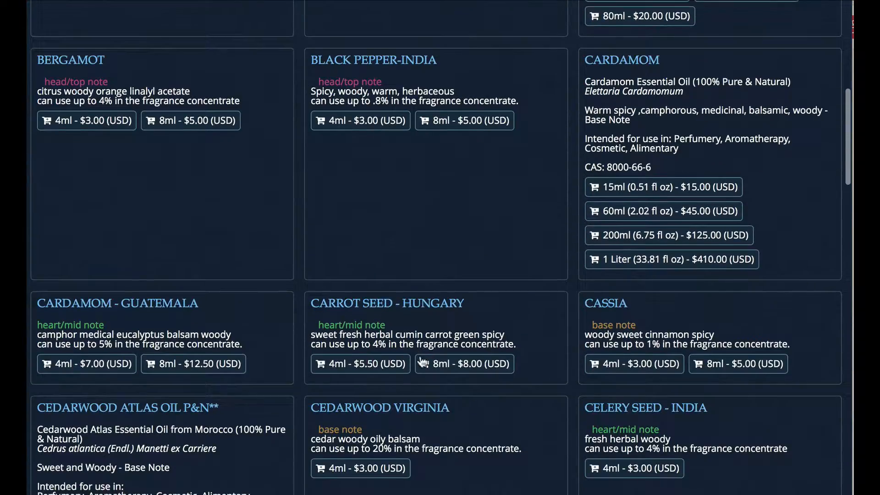
scroll(420, 356, "down", 1)
scroll(420, 356, "up", 5)
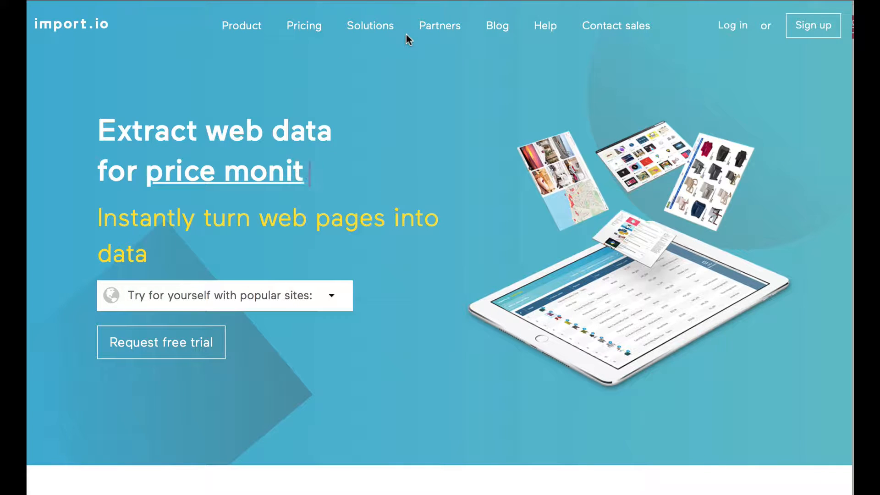
Show and then close the import.io home page's list of popular example sites
left_click(330, 297)
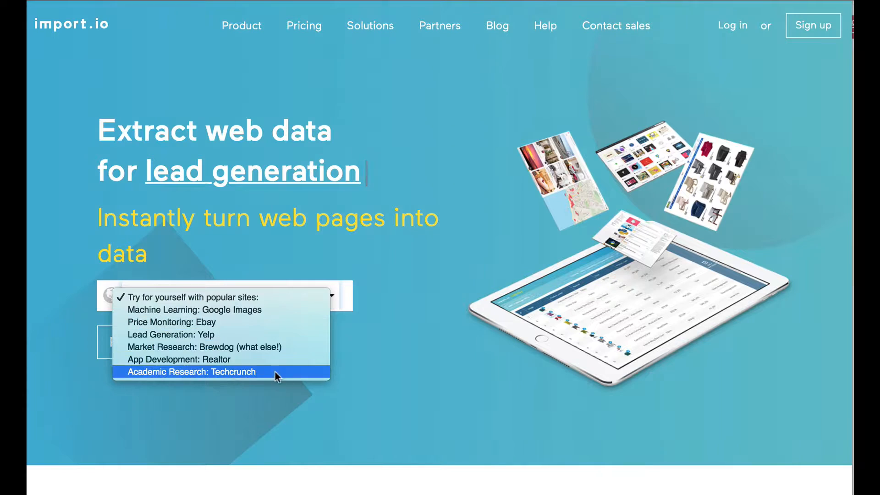
left_click(413, 217)
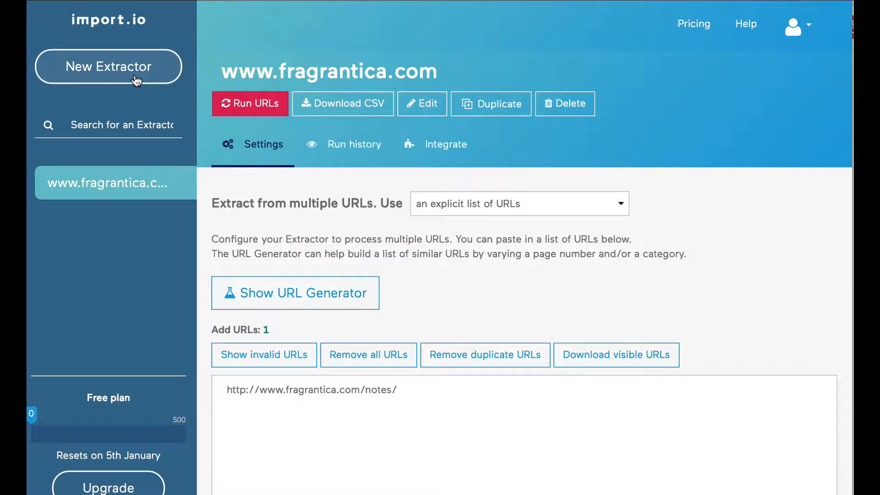
Look through the import.io Help Center, then return to the extractor dashboard
left_click(747, 26)
scroll(702, 114, "down", 2)
scroll(673, 169, "down", 5)
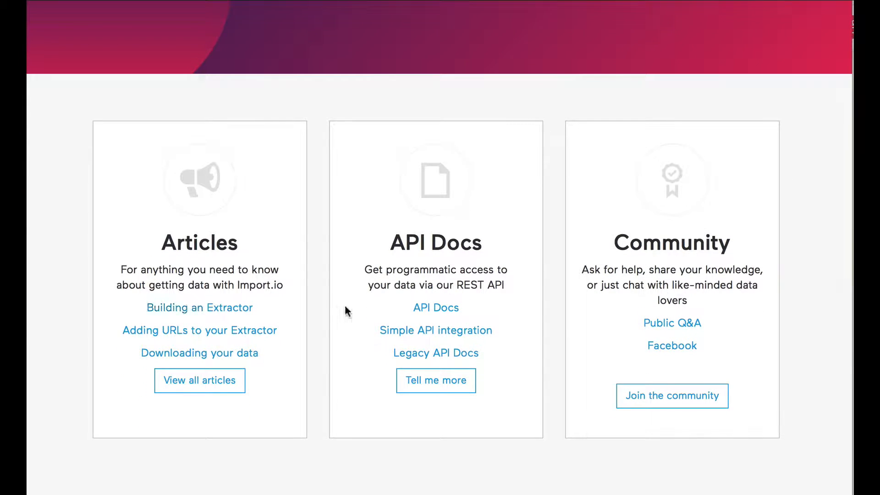
scroll(346, 309, "up", 7)
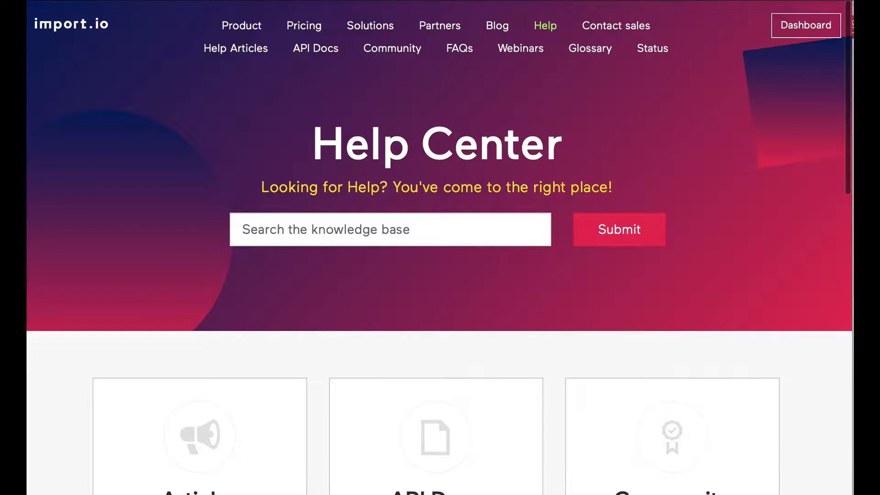
key("super+Left")
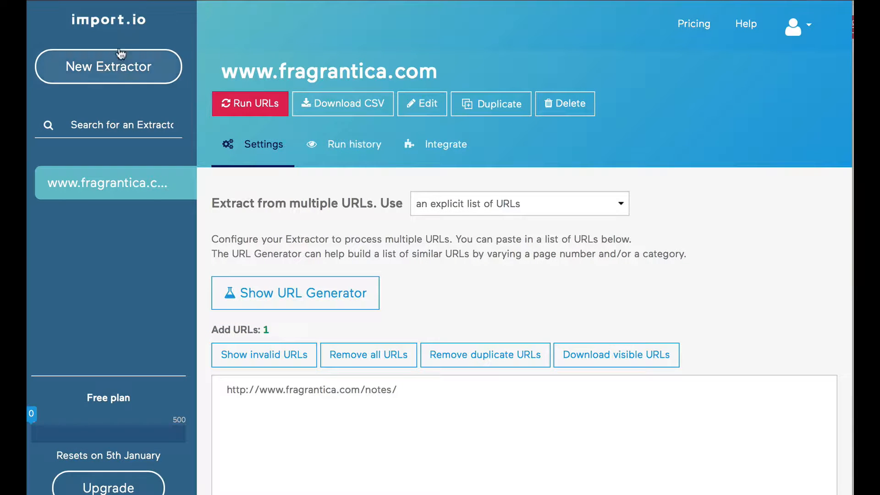
left_click(123, 69)
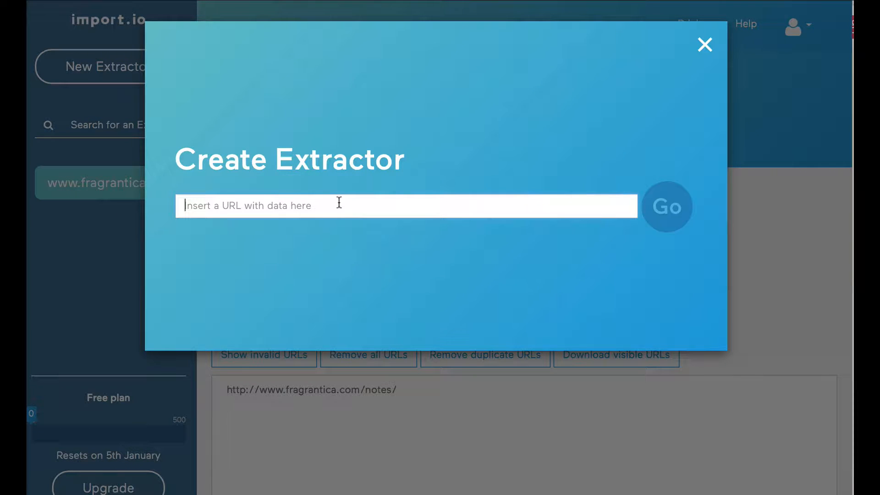
type("https://shop.perfumersapprentice.com/c-56-naturals-a-g.aspx")
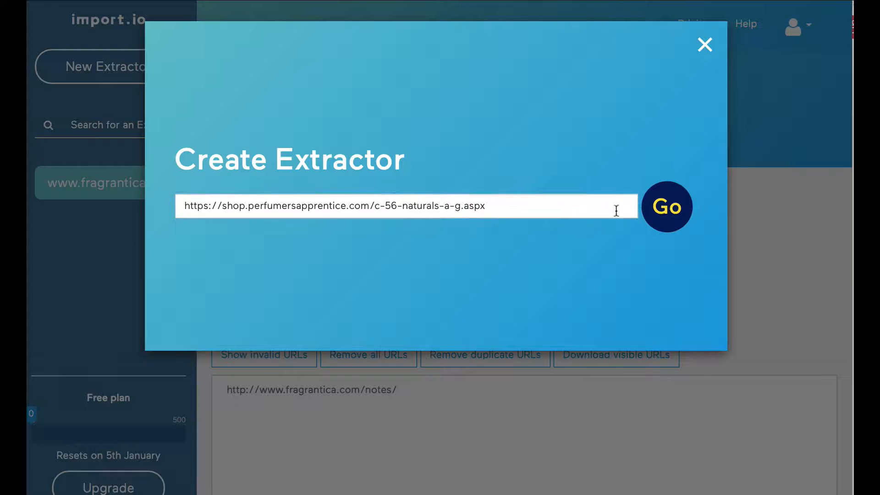
key("Return")
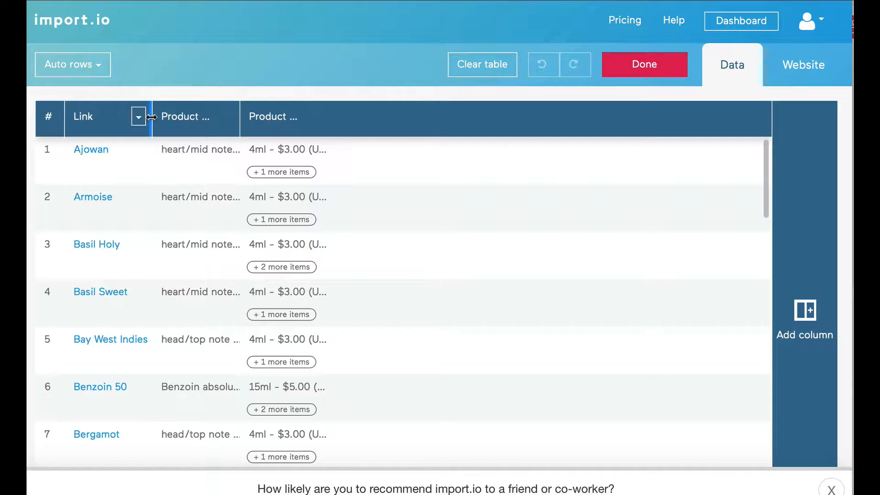
Widen the Link, note description and price columns of the extracted table
left_click_drag(152, 117, 190, 117)
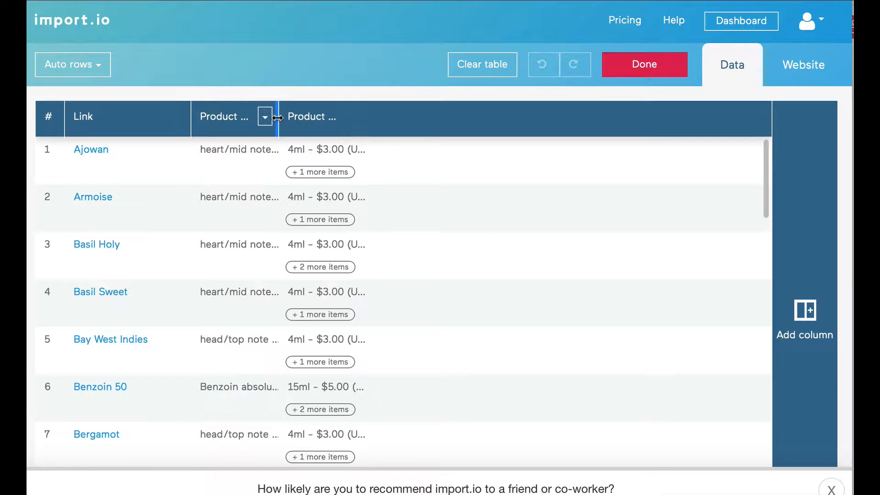
left_click_drag(281, 116, 298, 118)
left_click_drag(393, 118, 464, 123)
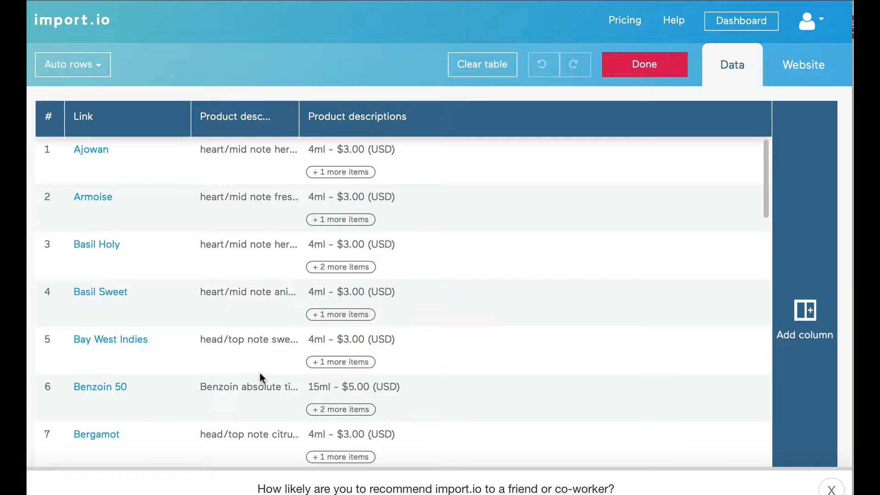
scroll(166, 280, "down", 20)
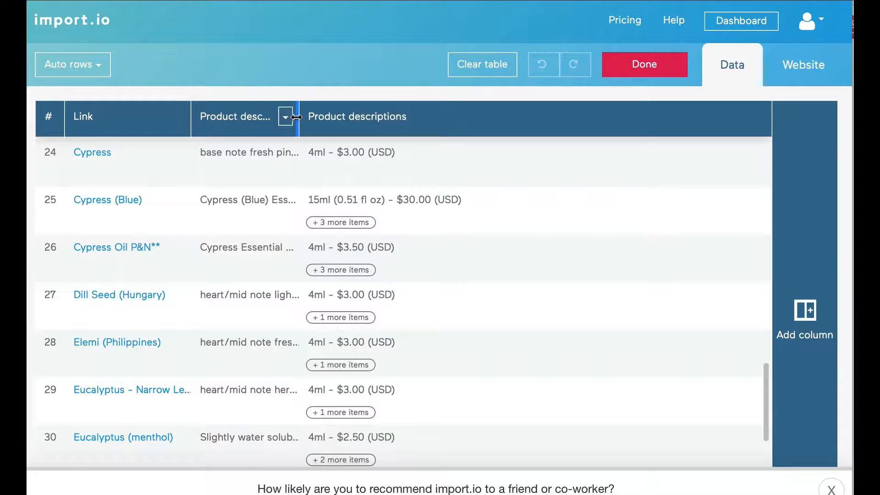
Widen the Product description column so full descriptions show, leaving column options unchanged
left_click_drag(344, 120, 411, 120)
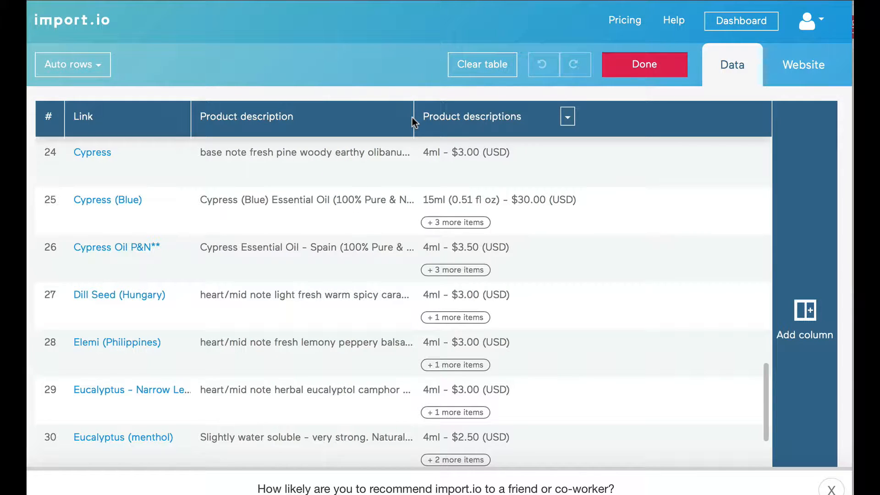
left_click_drag(412, 119, 558, 118)
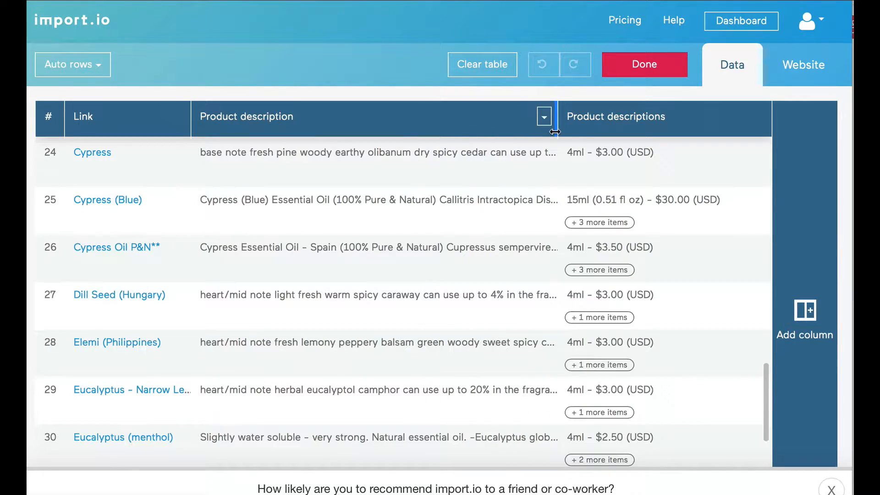
scroll(465, 270, "down", 10)
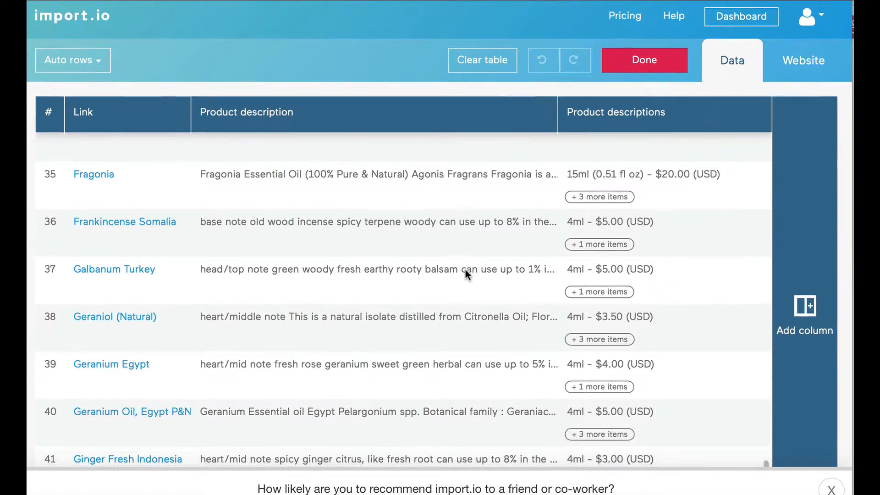
scroll(465, 270, "up", 20)
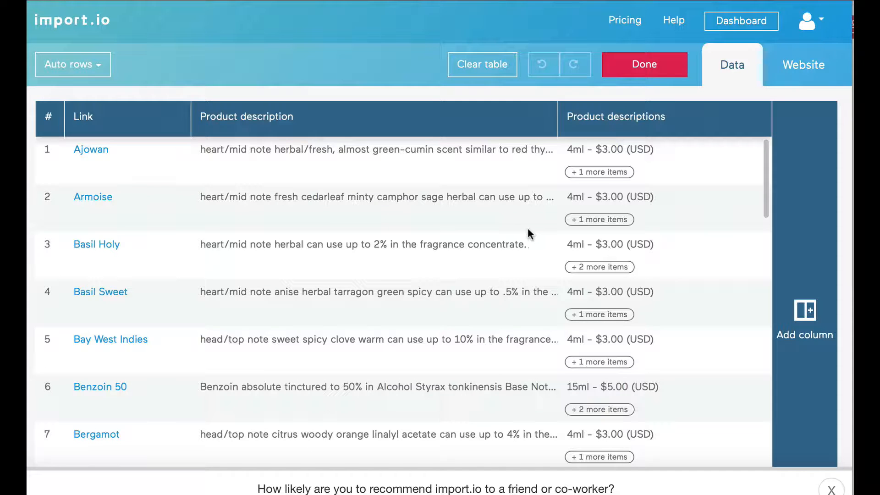
left_click(711, 117)
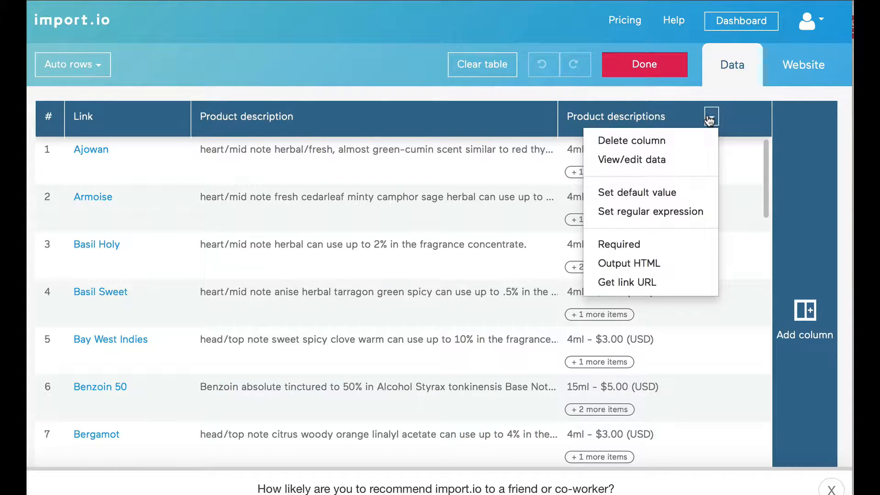
left_click(710, 118)
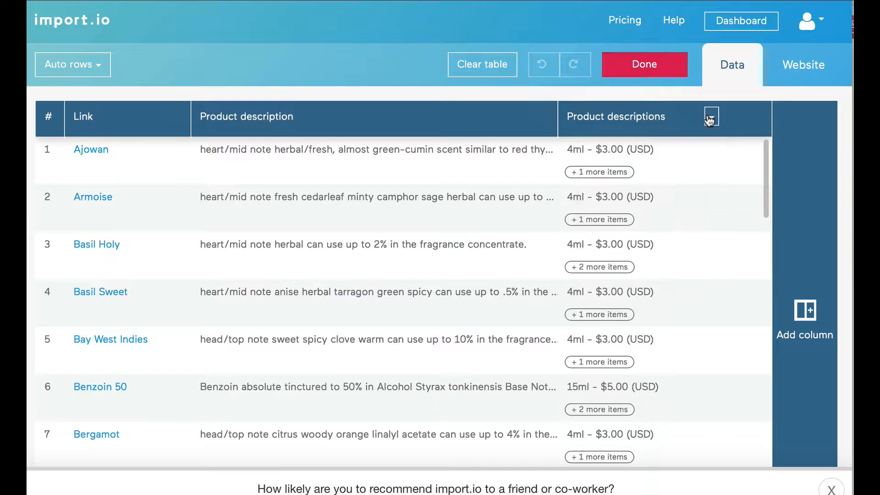
Add a new column filled with each product's note label, such as heart/mid note
left_click(810, 259)
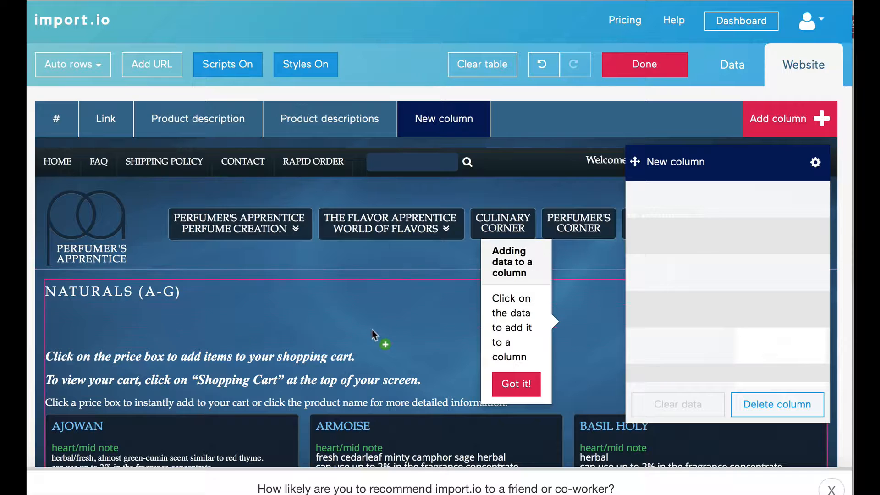
scroll(372, 336, "down", 3)
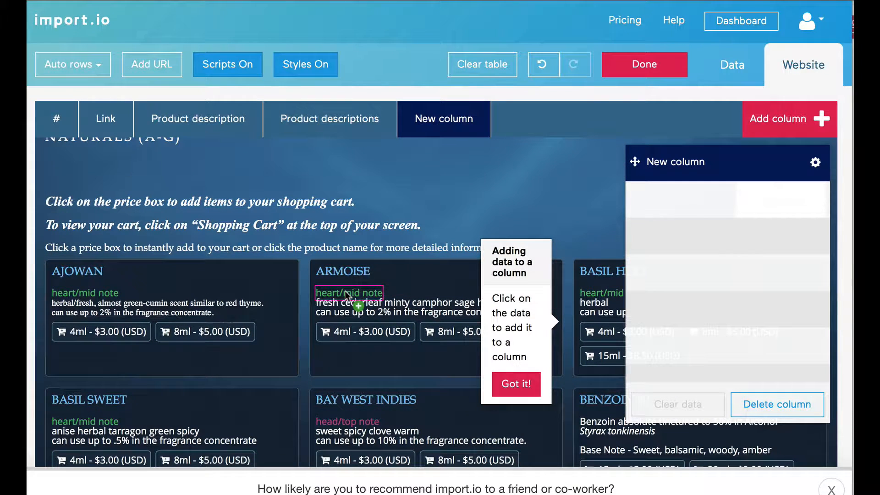
left_click(347, 294)
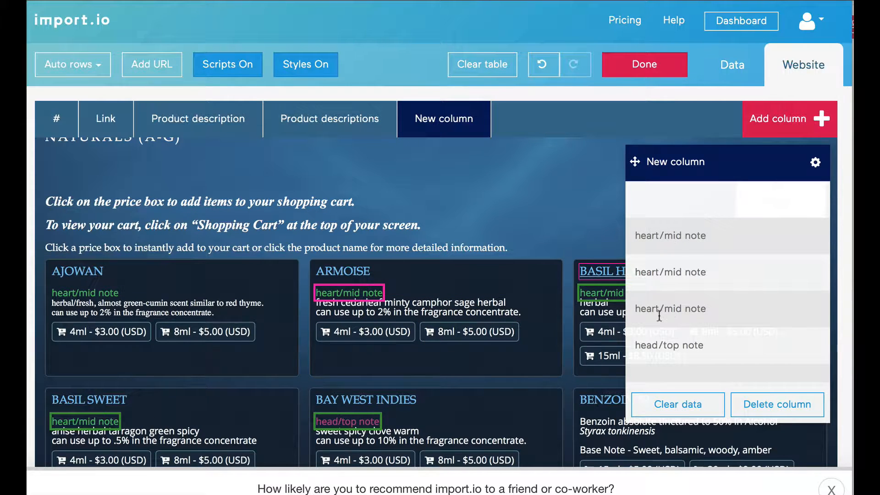
scroll(485, 399, "down", 3)
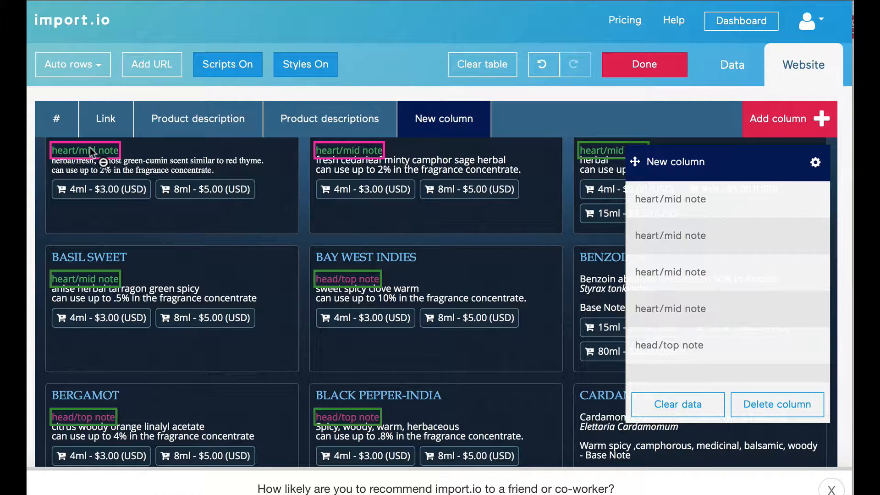
scroll(371, 337, "down", 3)
scroll(367, 331, "up", 1)
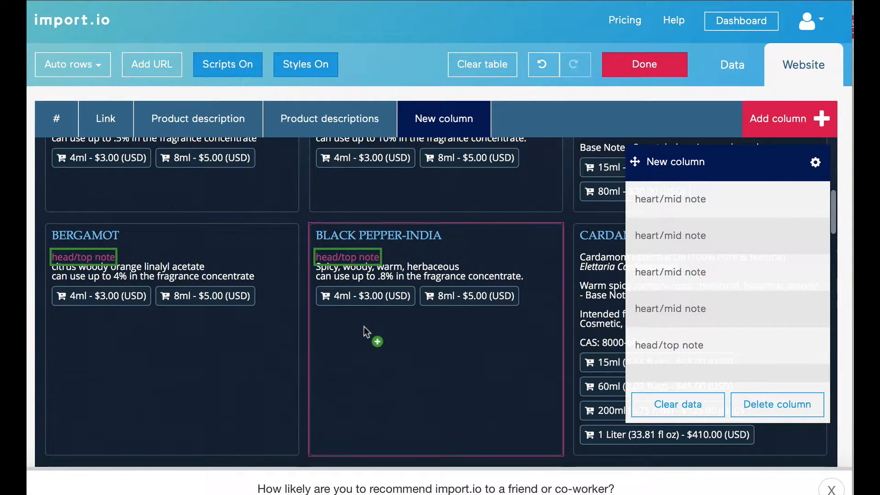
scroll(456, 322, "up", 4)
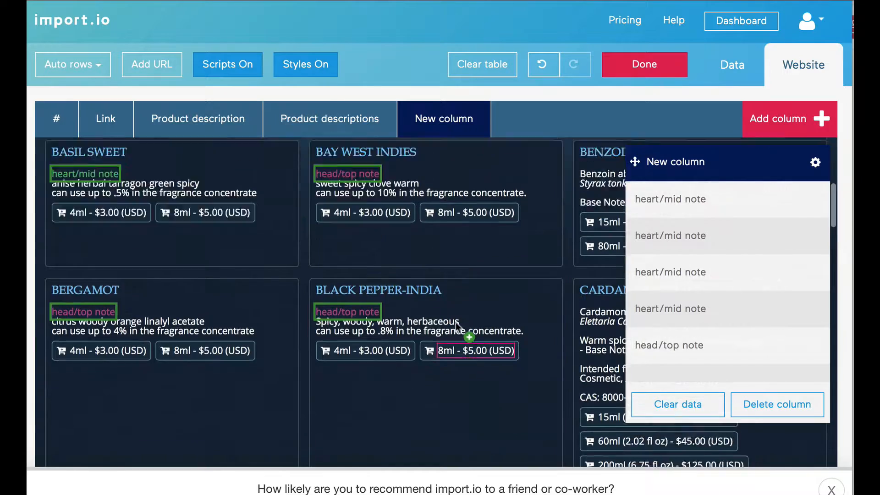
scroll(456, 323, "down", 8)
scroll(455, 323, "down", 5)
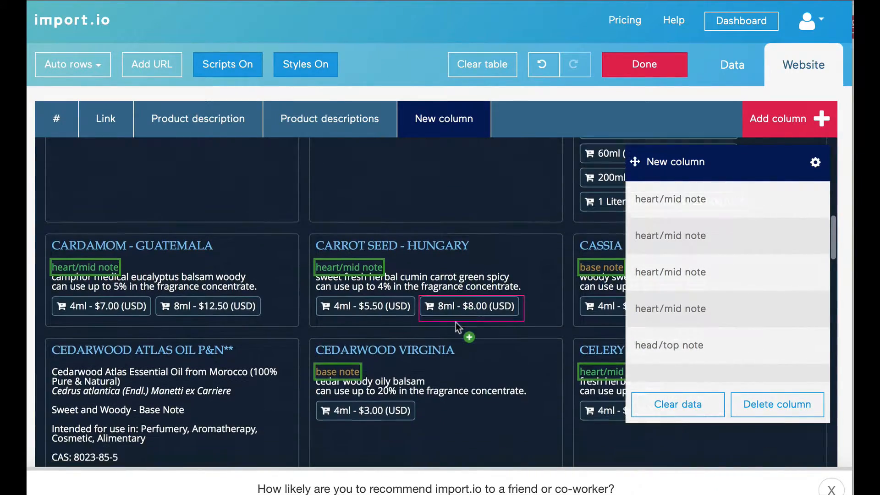
scroll(436, 347, "down", 1)
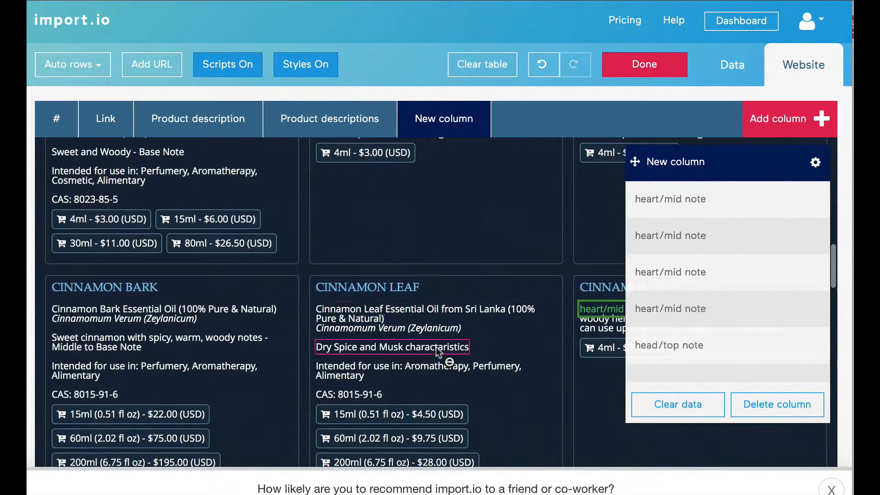
scroll(376, 366, "down", 1)
scroll(376, 367, "down", 5)
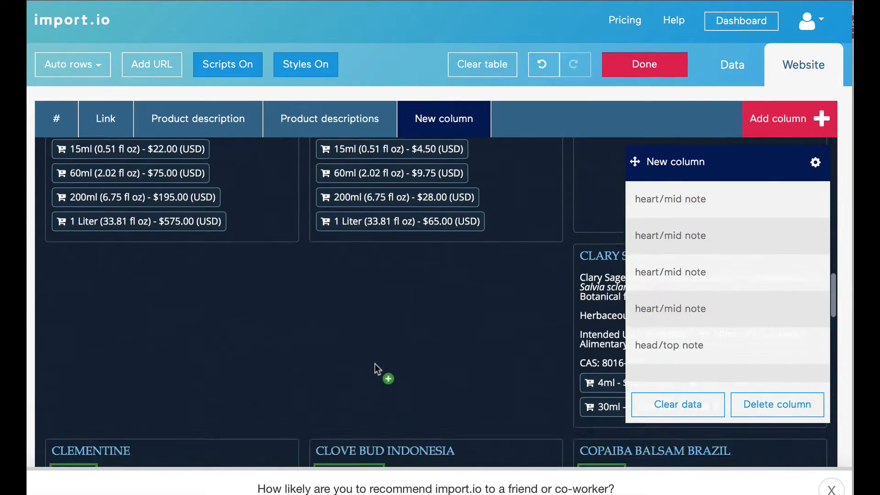
scroll(378, 368, "up", 2)
scroll(376, 362, "down", 5)
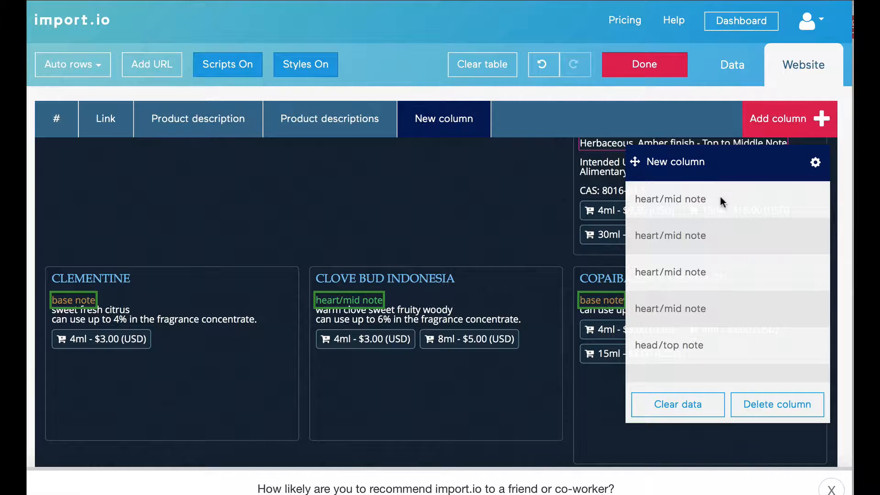
Name the new column 'note' and check the Product descriptions, Product description and Link values
left_click(682, 161)
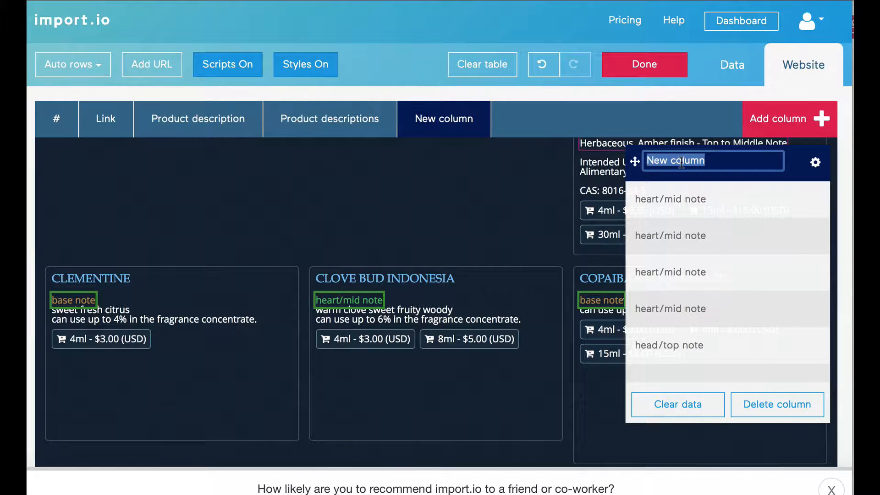
type("h")
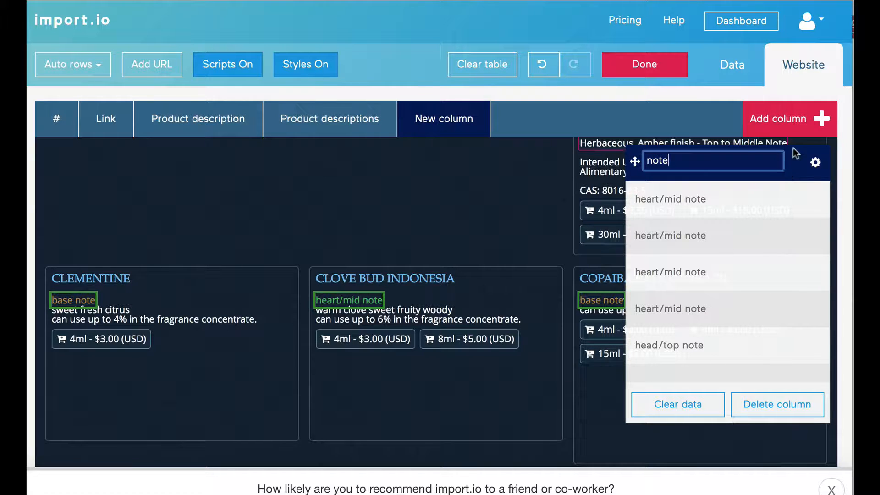
key("Return")
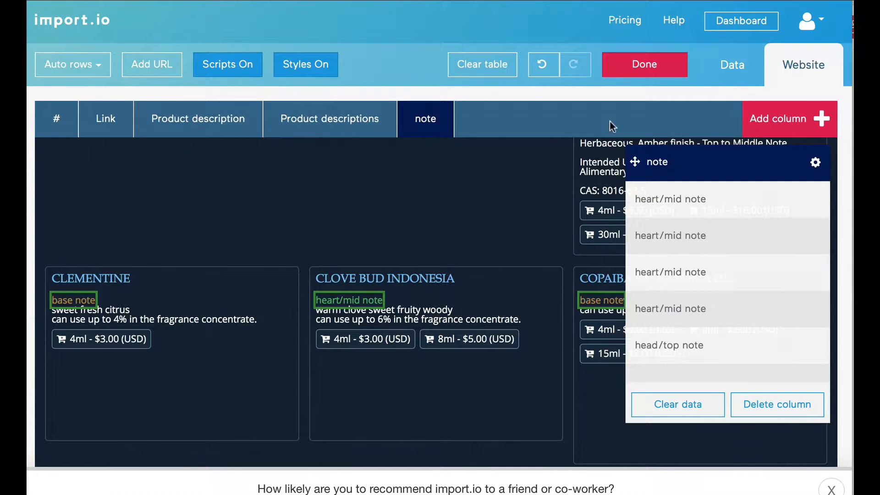
left_click(307, 131)
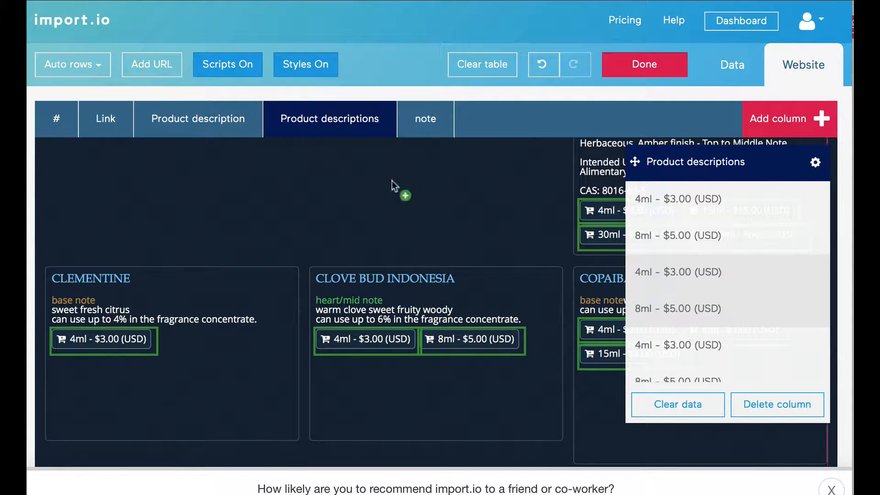
left_click(205, 127)
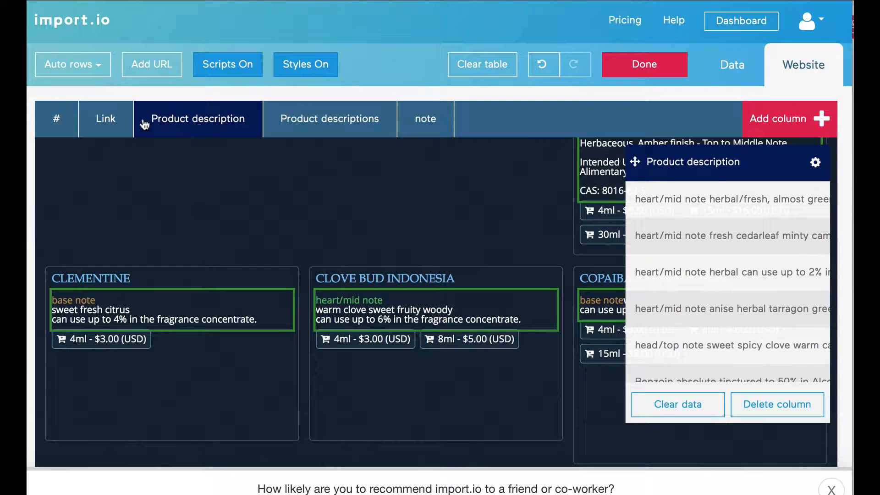
left_click(108, 122)
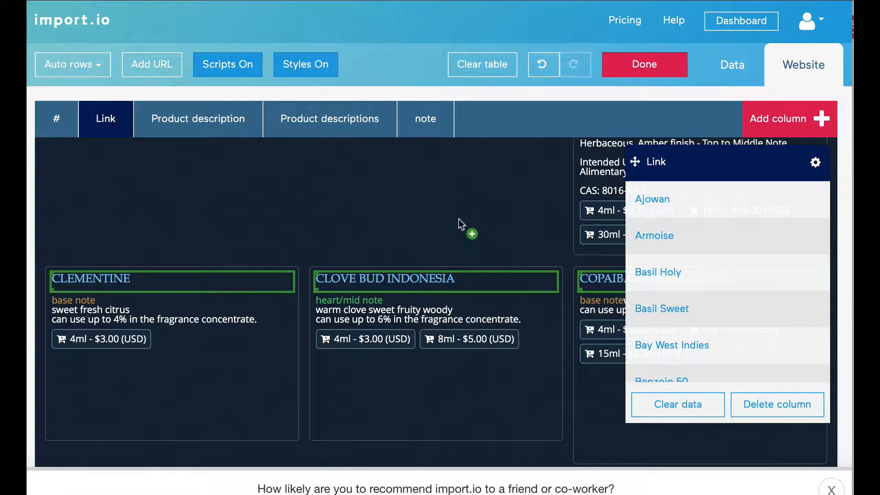
Add another column, move its panel lower, and review the note and Product descriptions values
left_click(785, 124)
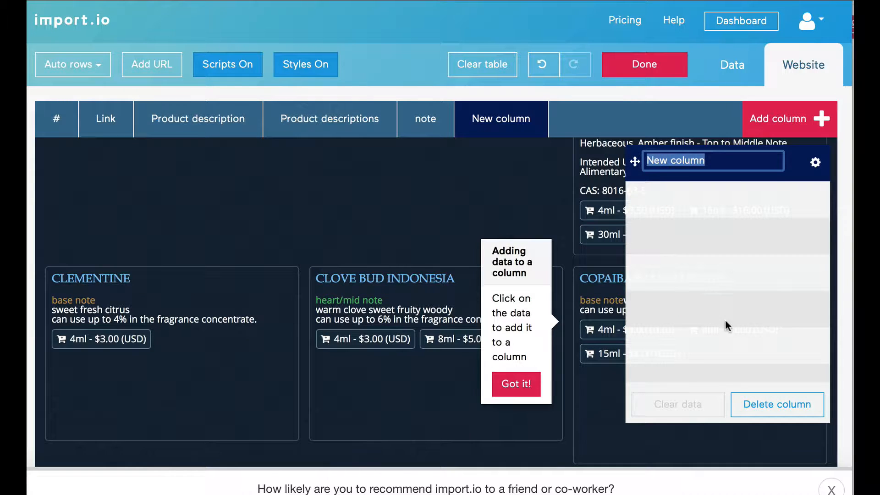
left_click(813, 164)
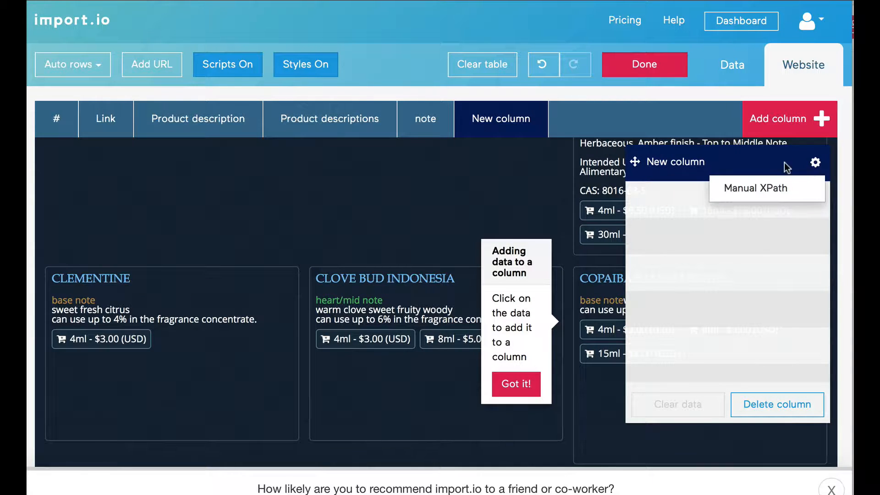
left_click(788, 167)
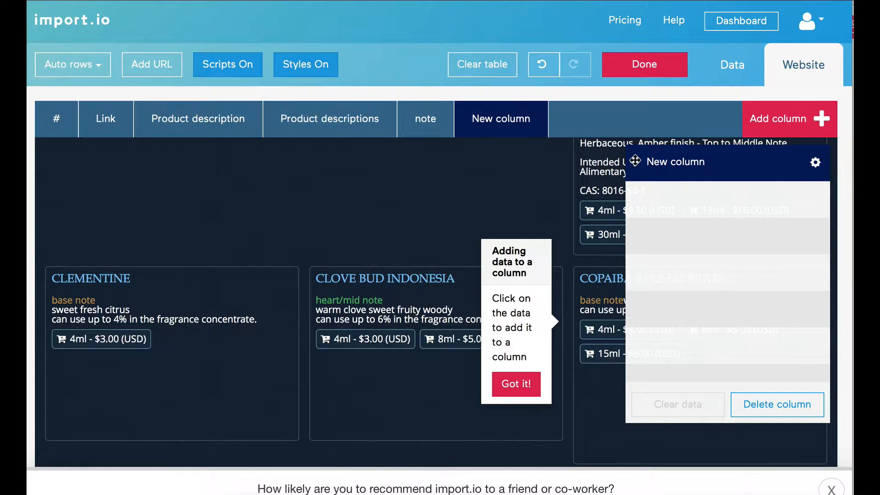
left_click_drag(634, 161, 121, 338)
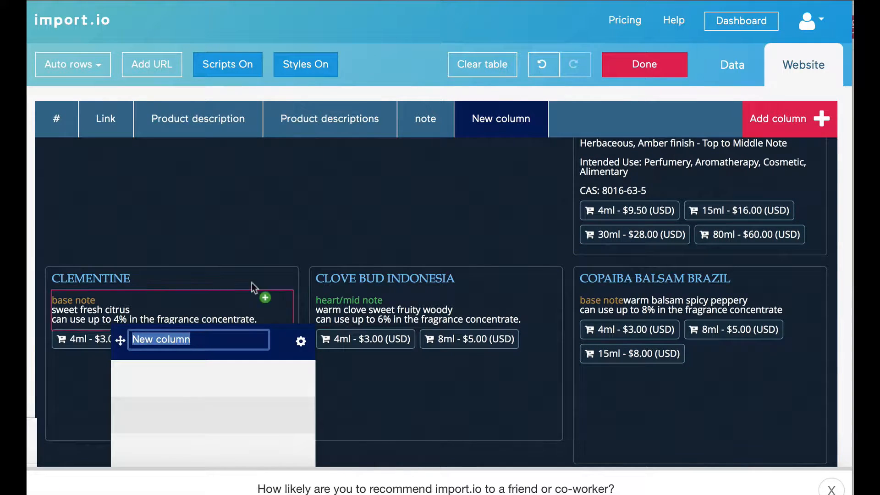
left_click(428, 128)
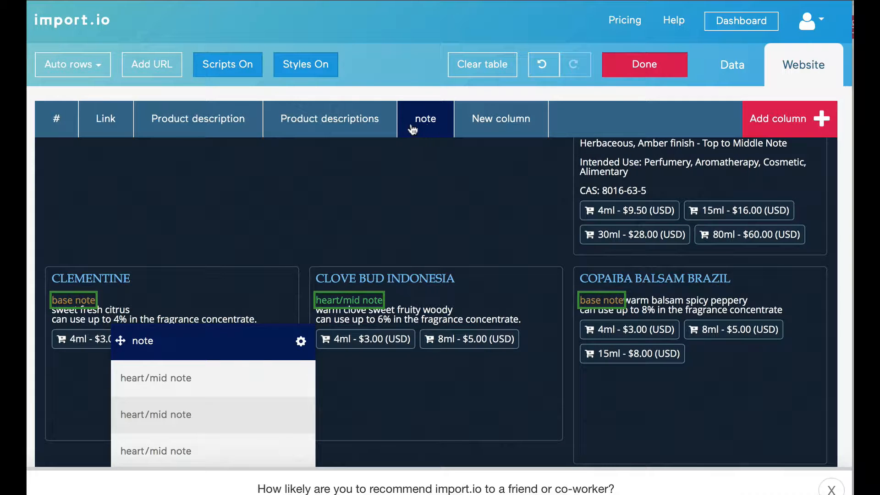
left_click(354, 126)
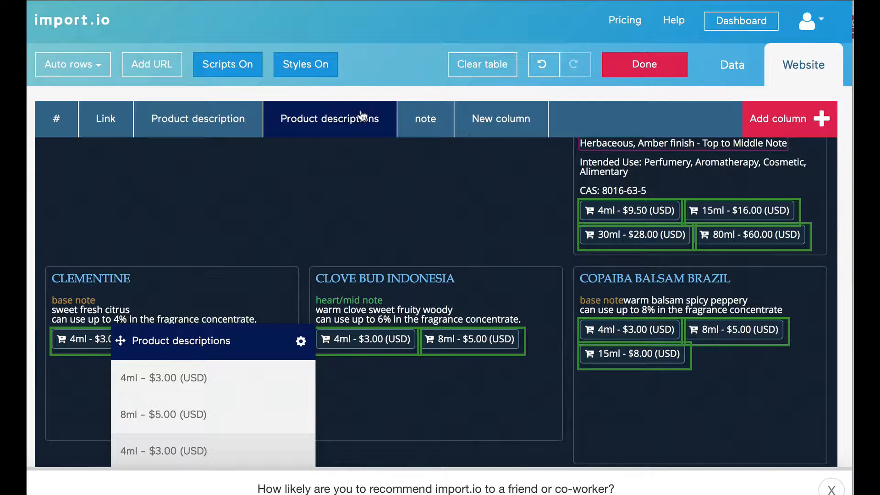
Rename the Product descriptions column to 'price'
left_click(232, 341)
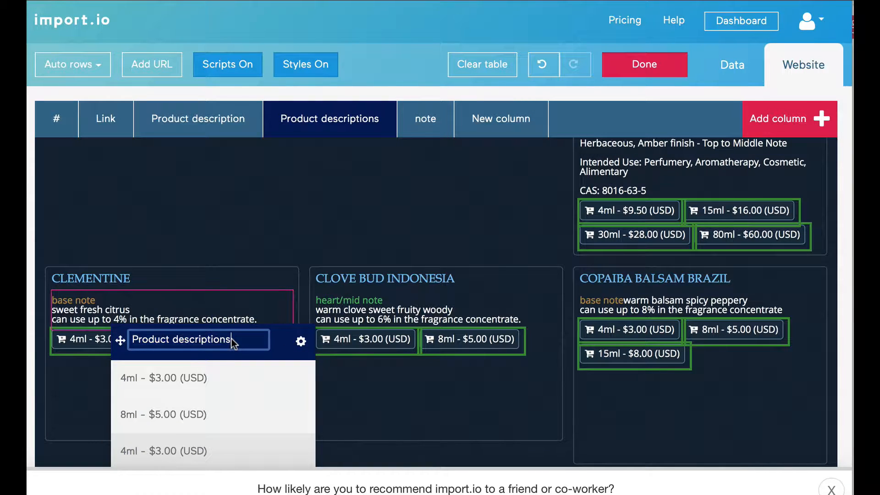
left_click_drag(232, 342, 127, 331)
type("or")
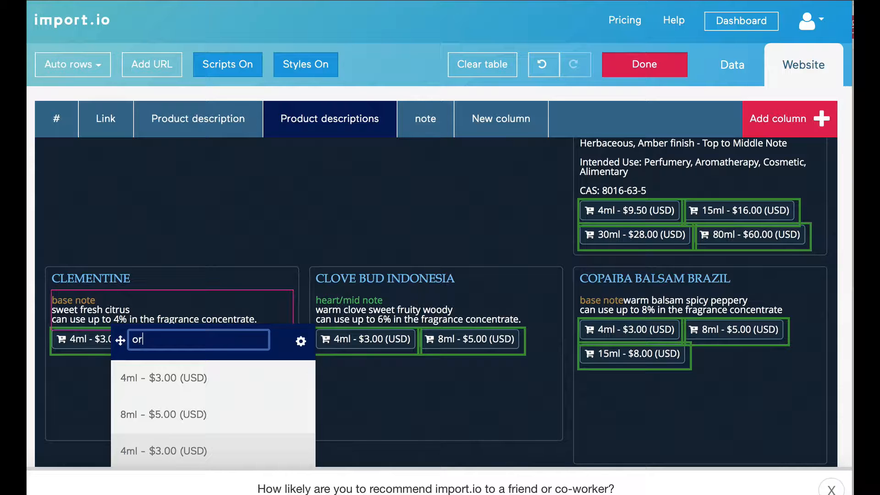
type("ice")
key("BackSpace")
key("BackSpace")
key("Return")
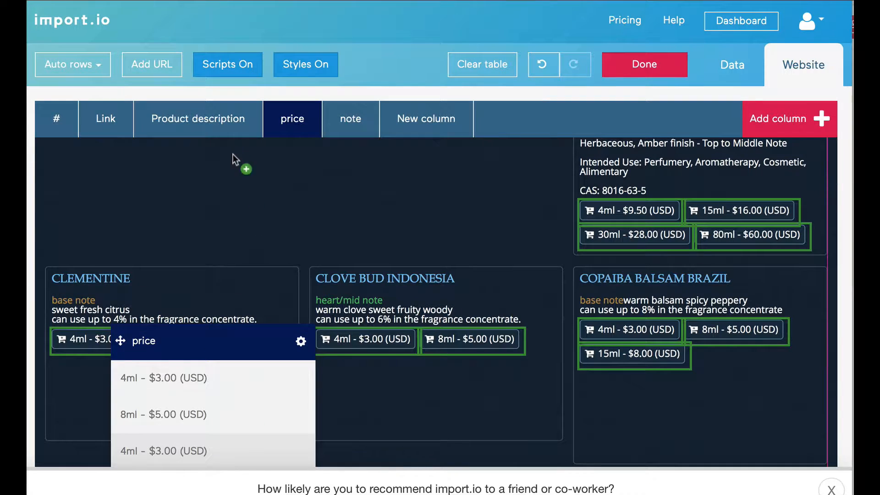
Deselect the Clove Bud Indonesia description from the Product description column
left_click(212, 128)
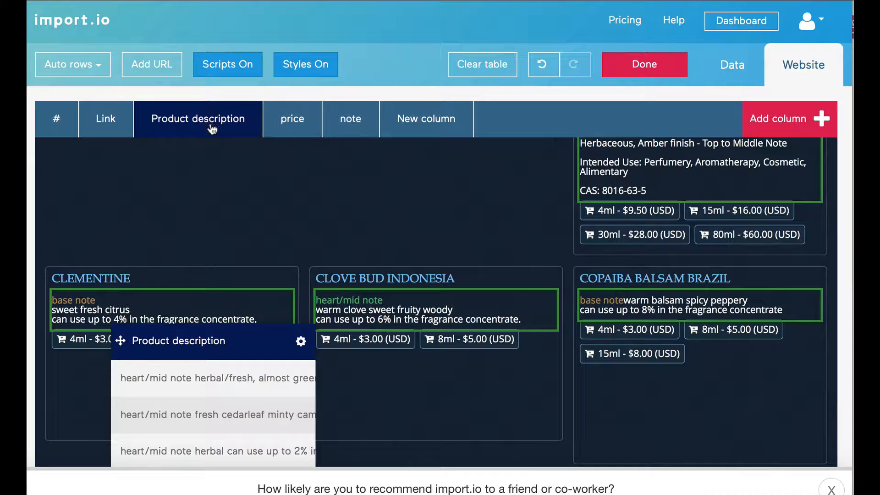
left_click(352, 315)
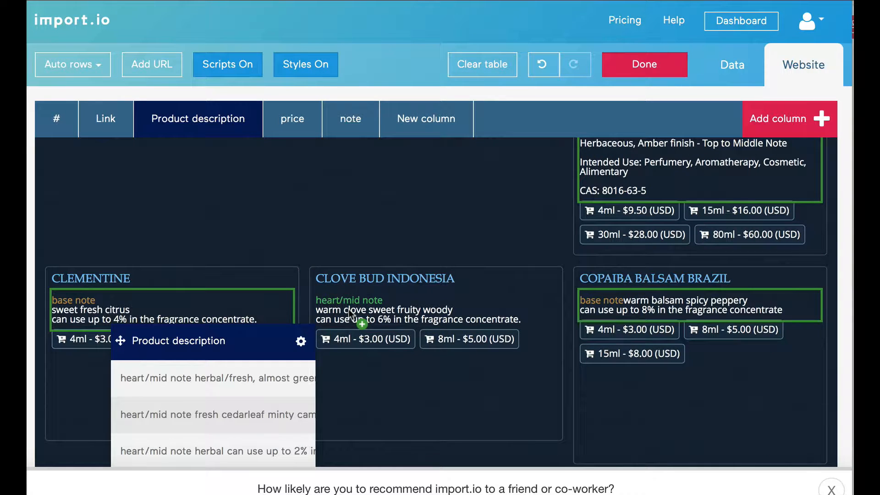
scroll(628, 245, "down", 3)
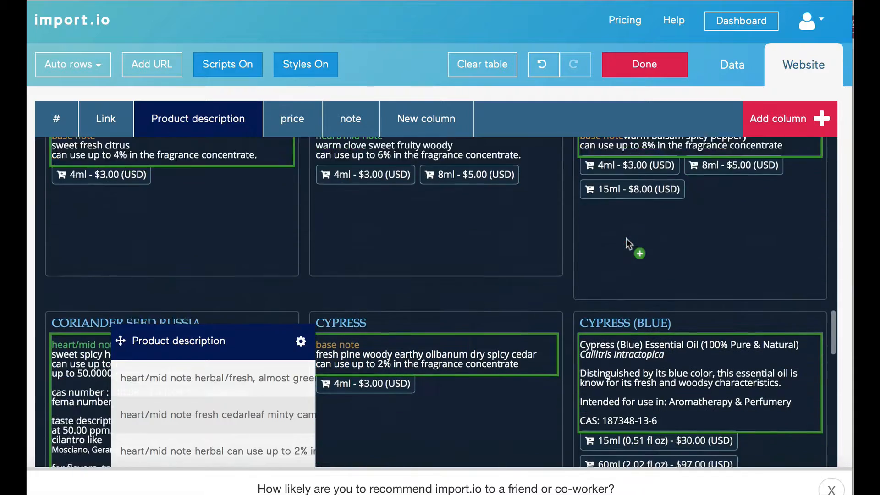
scroll(629, 245, "down", 4)
scroll(621, 183, "up", 1)
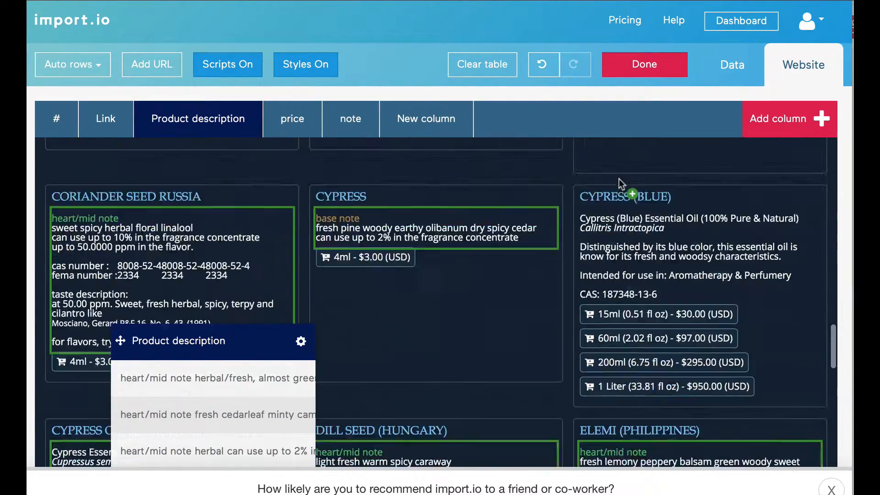
scroll(621, 184, "up", 3)
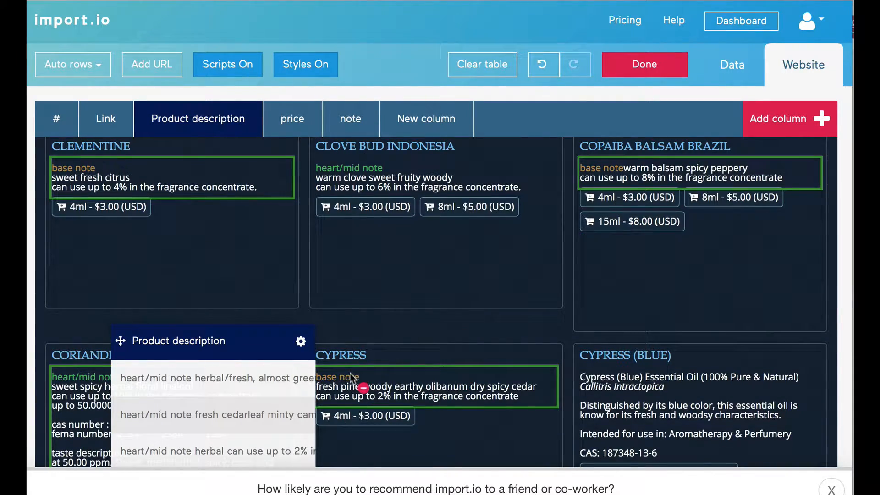
scroll(391, 348, "up", 9)
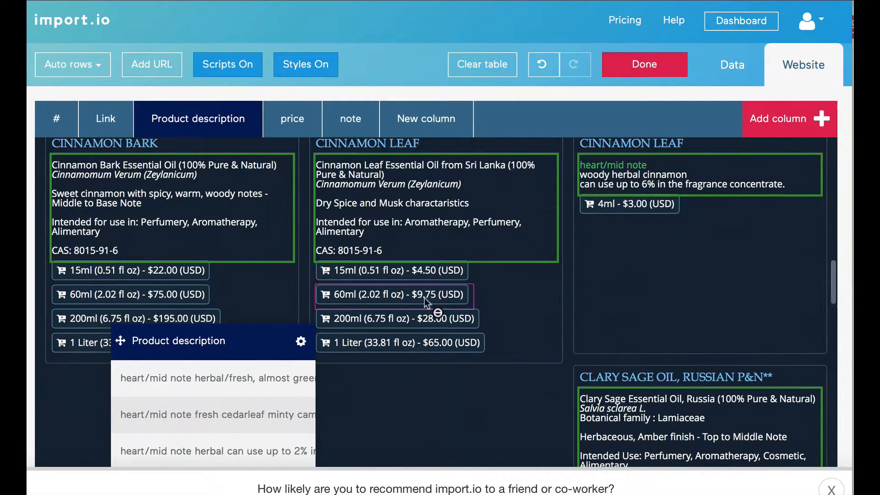
scroll(426, 301, "up", 10)
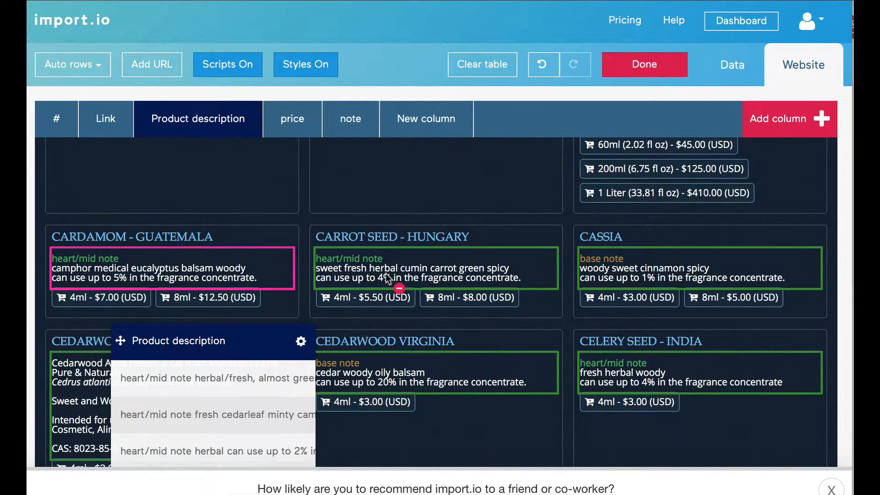
Show the extracted rows in the Data table and widen two columns
left_click(734, 65)
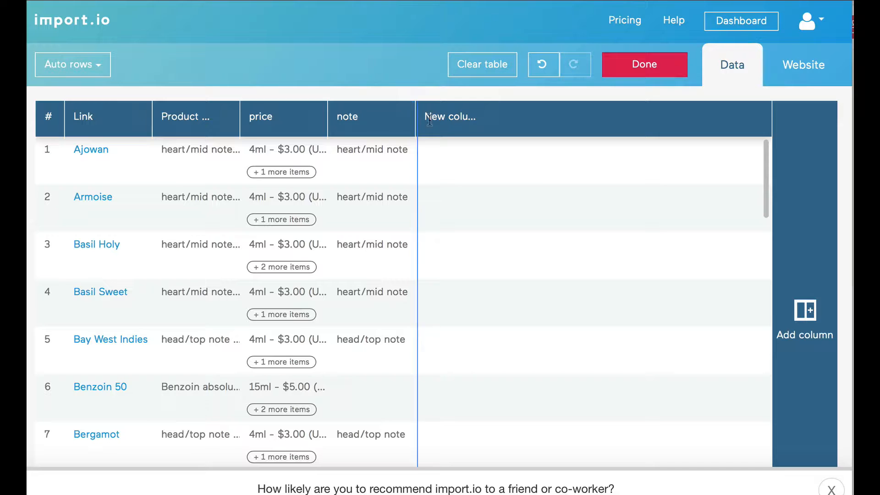
left_click_drag(430, 120, 525, 120)
left_click_drag(249, 117, 372, 132)
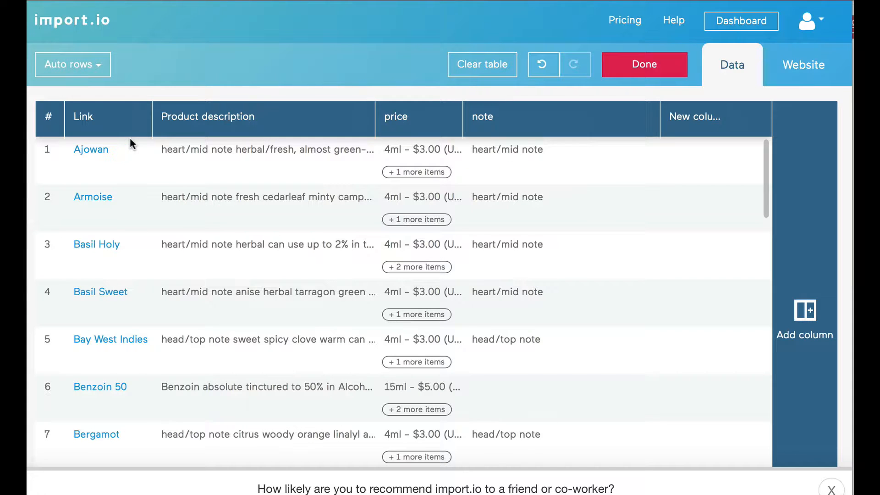
Rename the Link column to 'Ingredient name'
left_click(108, 115)
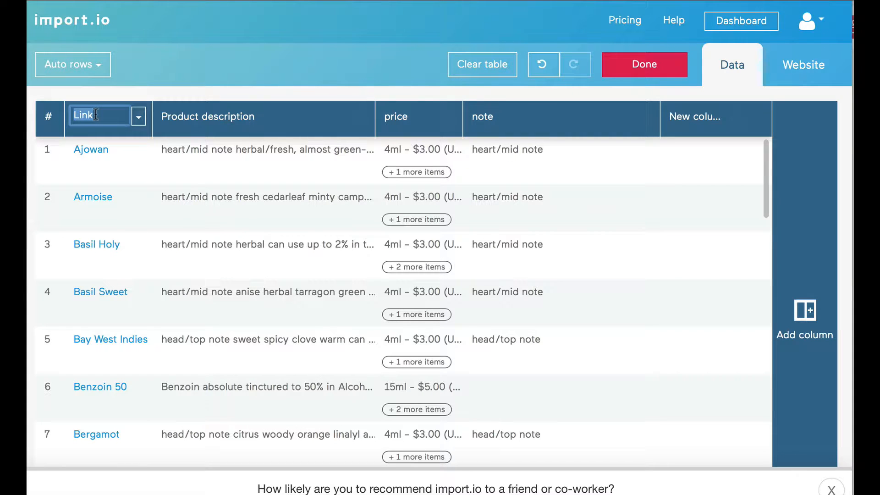
type("Pngredient name")
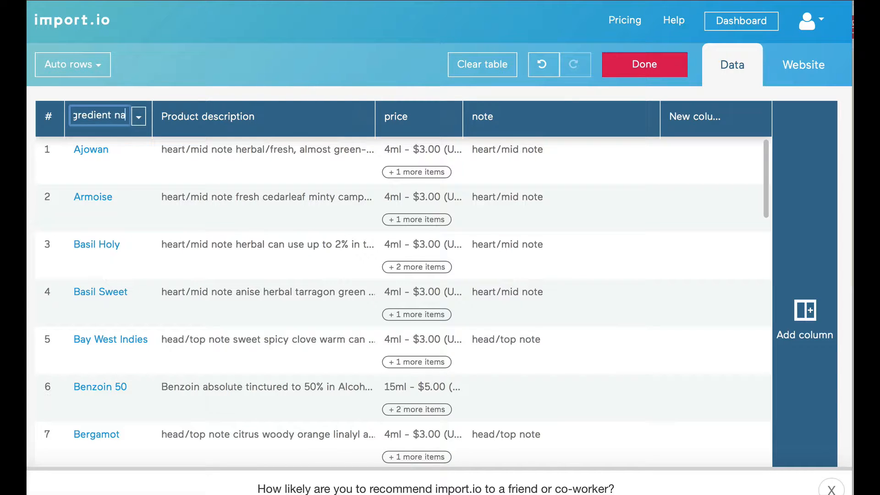
key("Return")
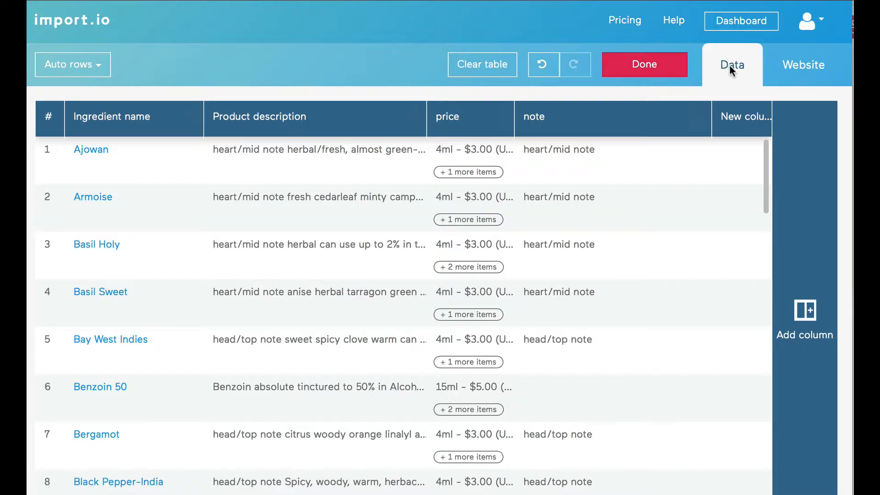
left_click(805, 33)
left_click(805, 27)
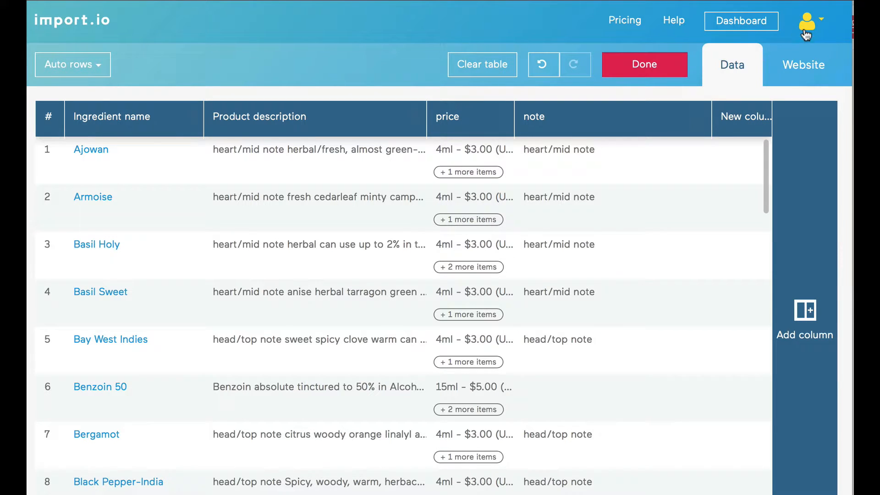
Finish the extractor and run it on its explicit URL list
left_click(642, 62)
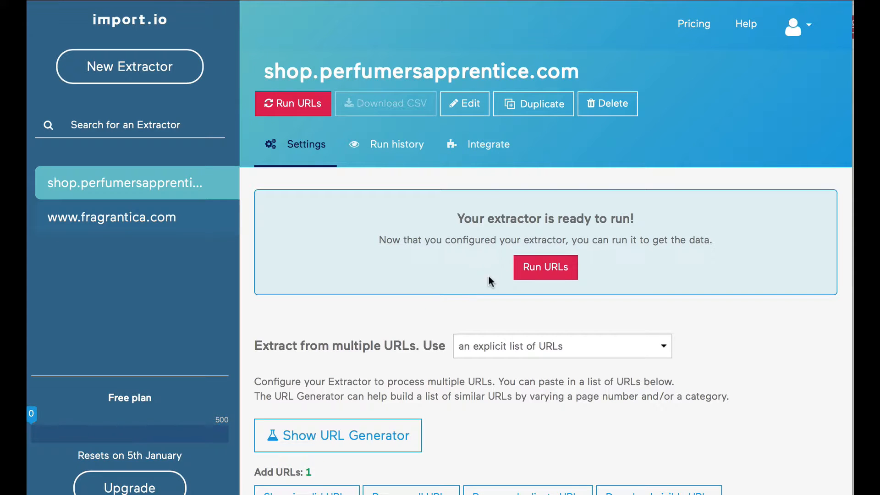
left_click(529, 343)
left_click(529, 343)
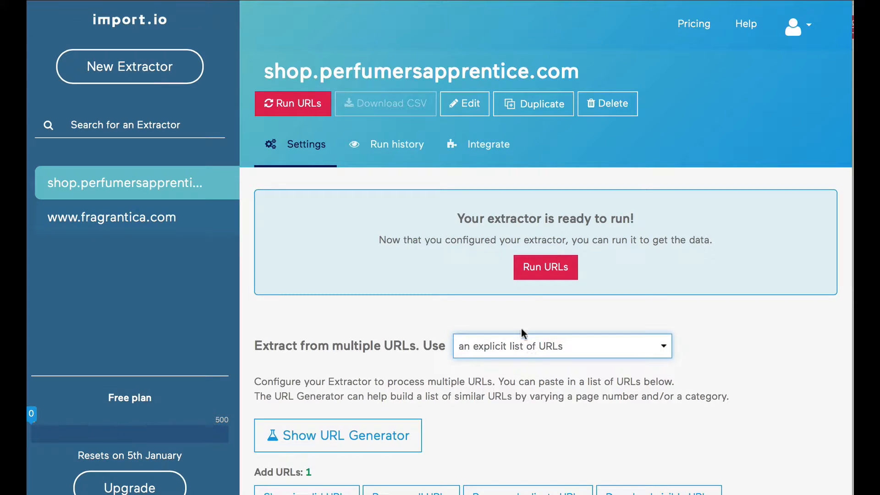
left_click(528, 274)
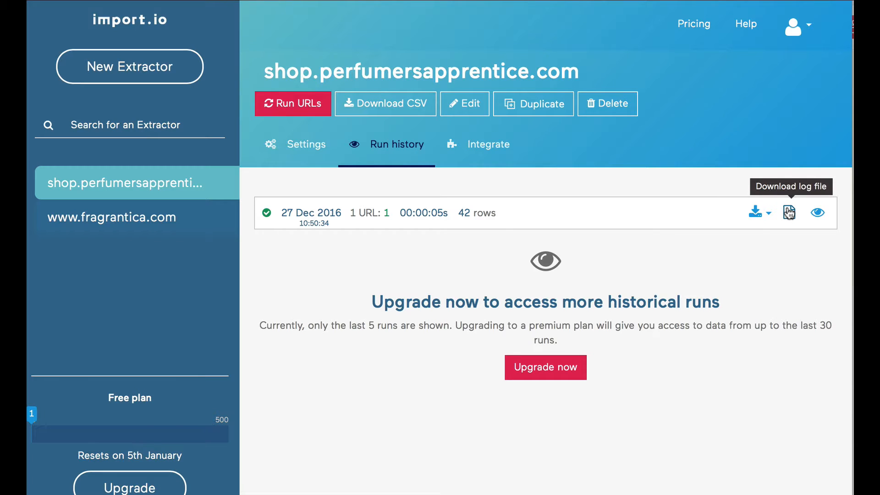
Download the run's 42 rows as CSV and open the file from Downloads
left_click(758, 213)
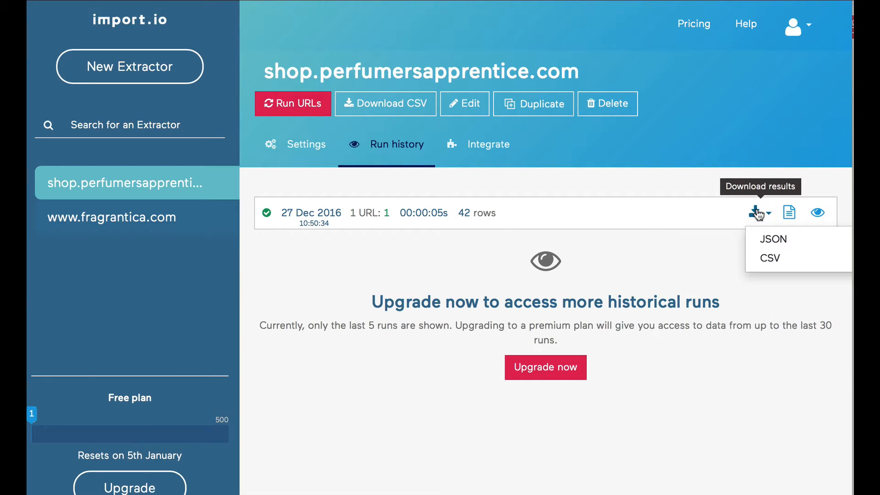
left_click(767, 260)
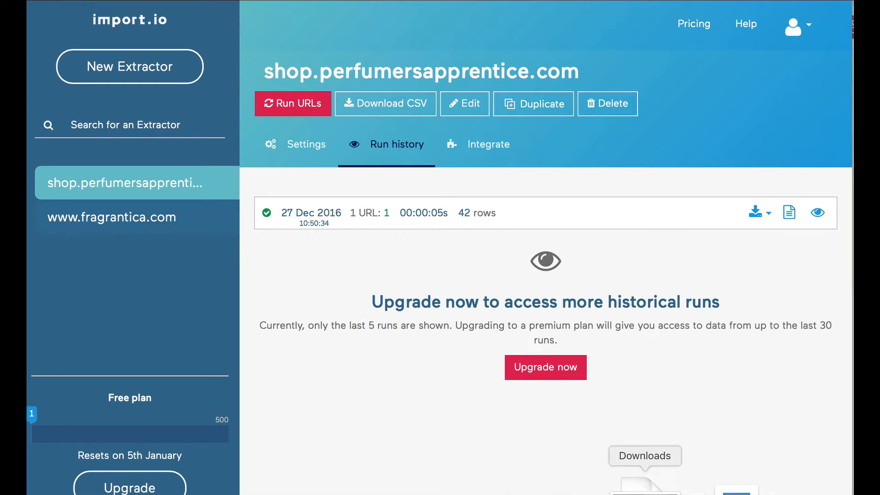
left_click(651, 490)
left_click(369, 41)
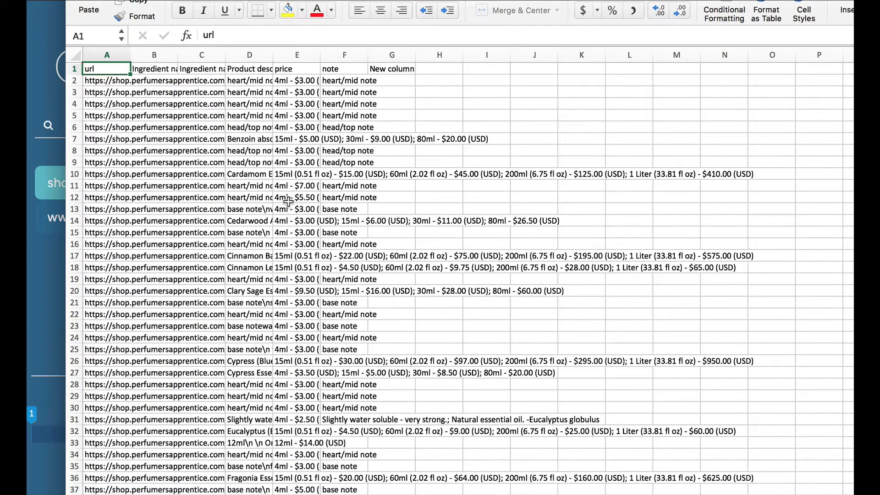
Scroll through the CSV's rows and columns in Excel
scroll(263, 288, "down", 8)
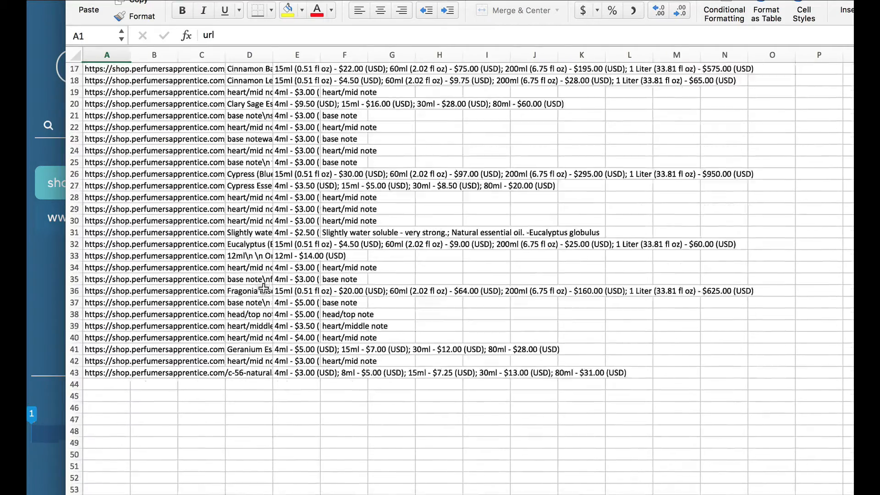
scroll(264, 288, "up", 8)
scroll(264, 288, "right", 2)
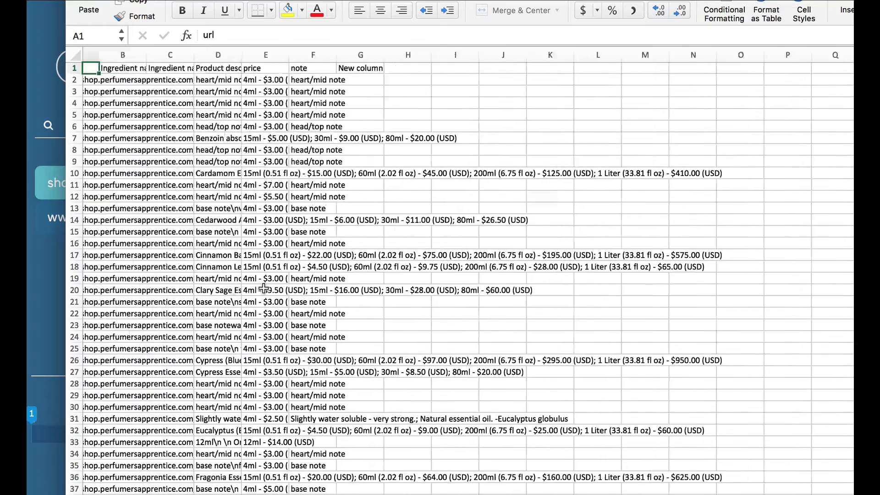
scroll(263, 288, "left", 1)
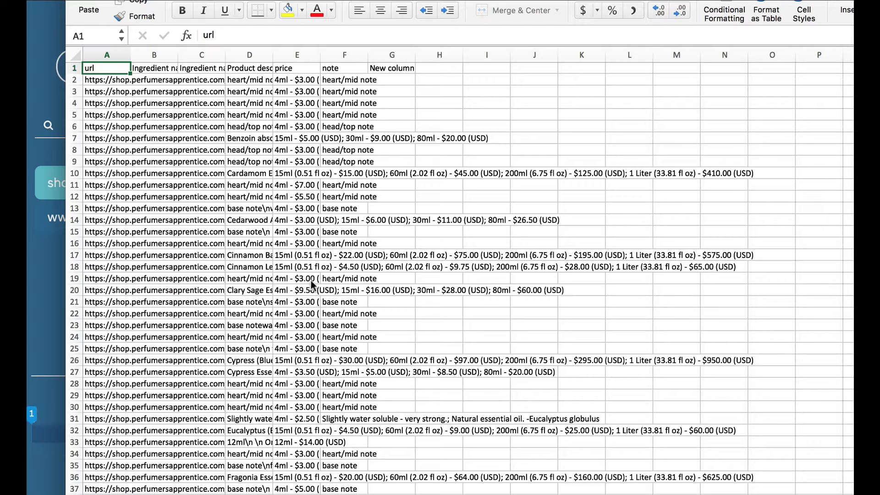
scroll(354, 300, "down", 5)
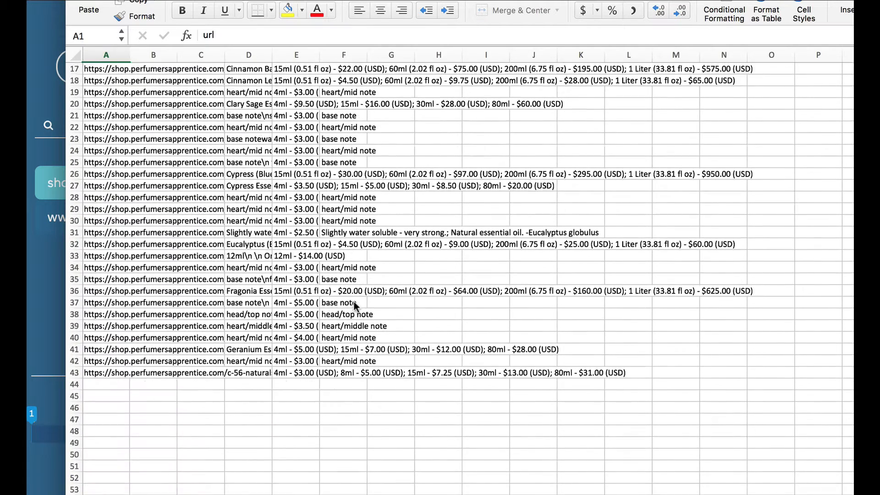
scroll(354, 306, "up", 5)
scroll(354, 305, "left", 1)
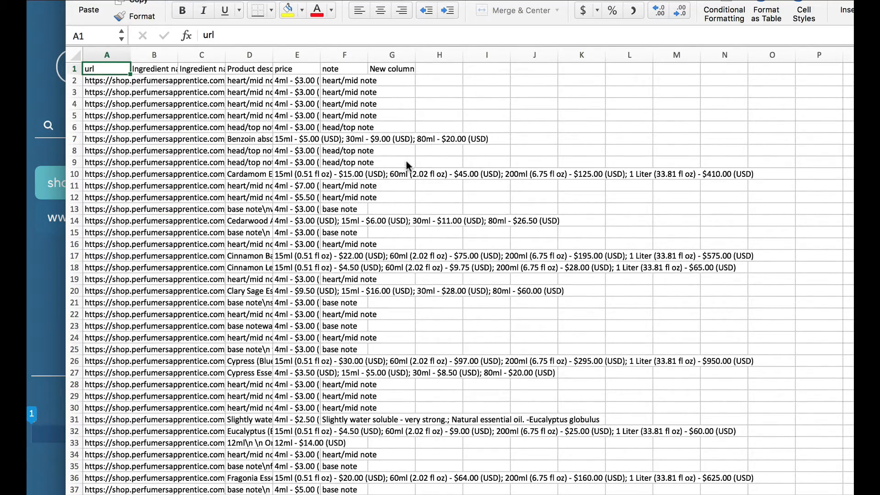
scroll(406, 160, "down", 4)
scroll(406, 161, "up", 3)
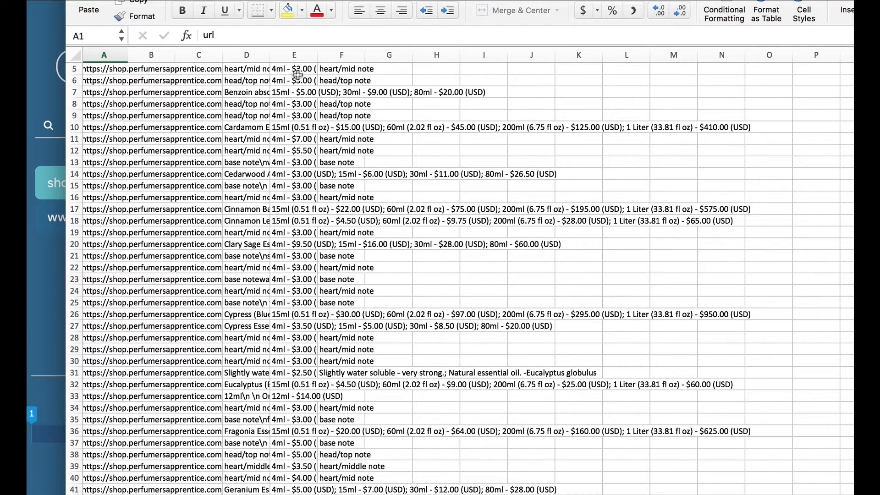
Inspect Cardamom's full price list and the Ingredient name and Product description headers
left_click(284, 129)
scroll(283, 130, "up", 2)
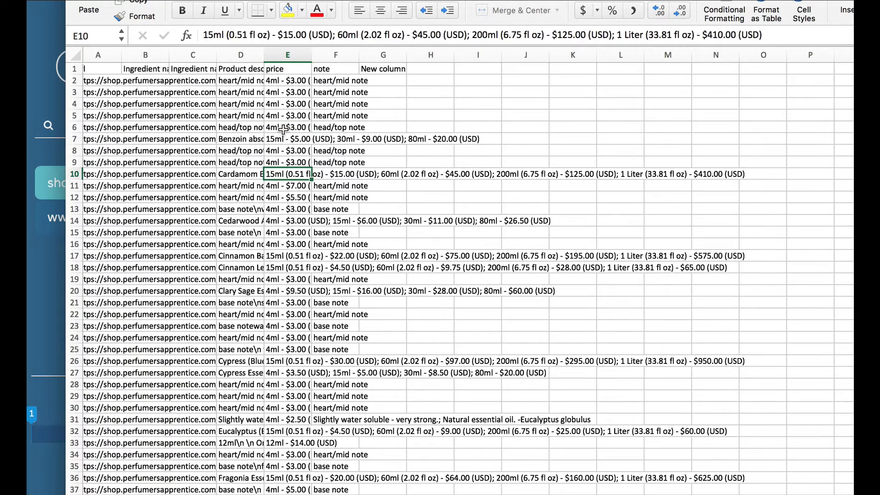
left_click(149, 69)
left_click(235, 70)
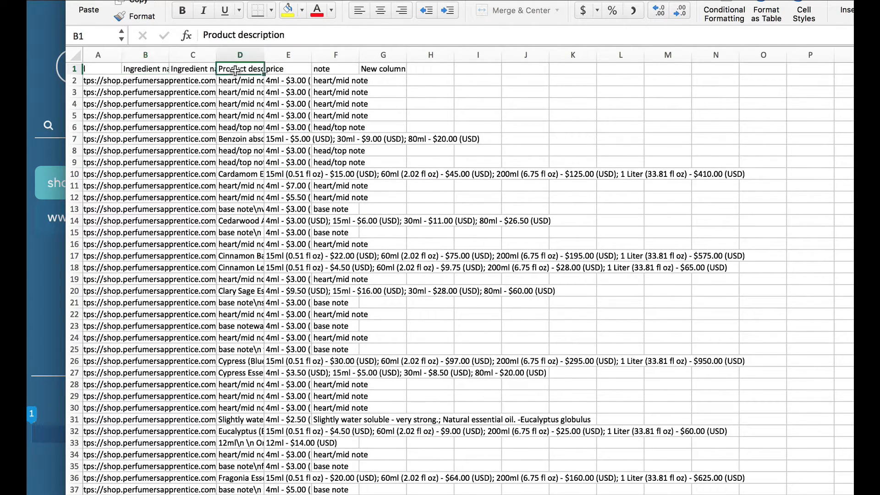